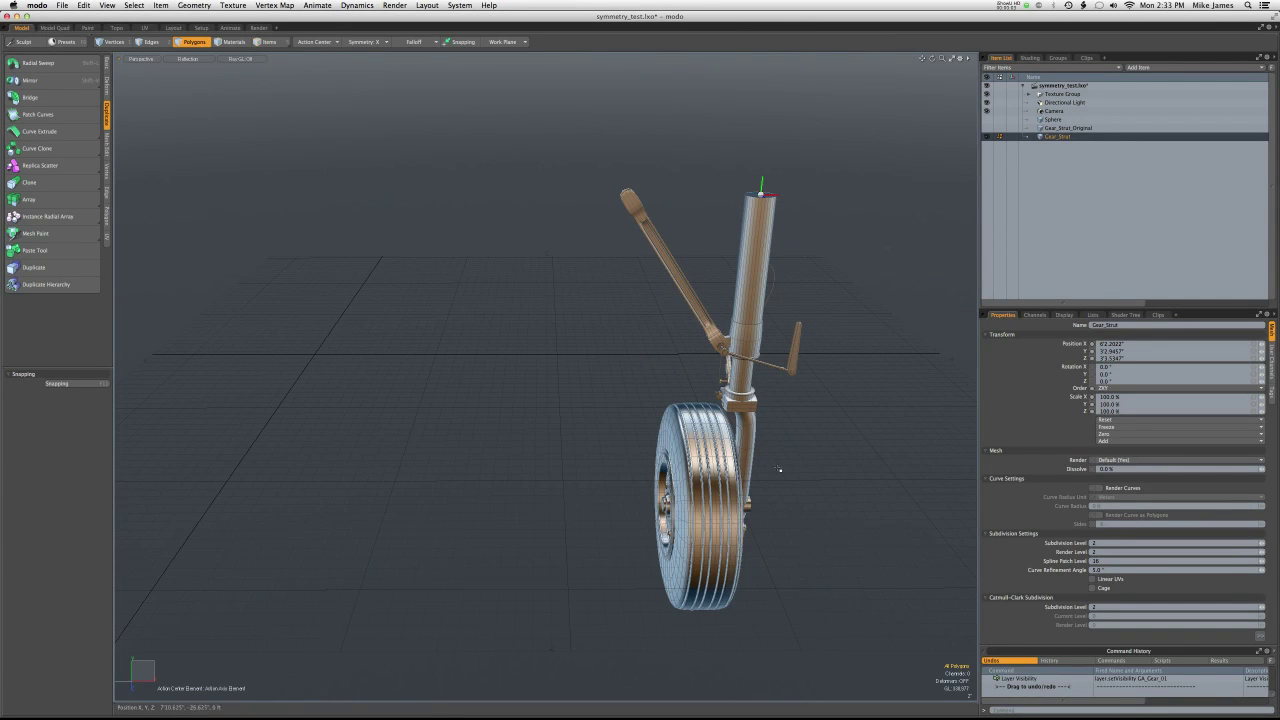
Examine the landing gear strut and its offset from the world origin from several angles
left_click_drag(779, 469, 642, 476, "ctrl+alt")
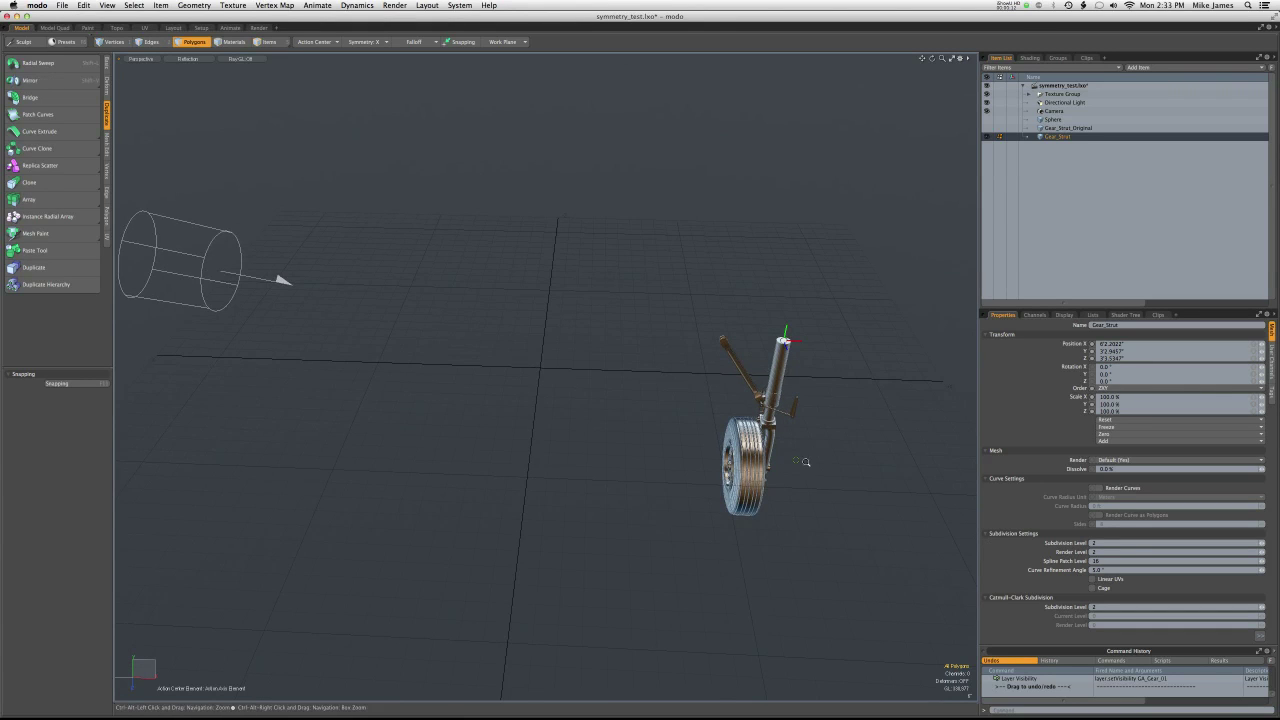
left_click_drag(807, 463, 720, 414, "ctrl+alt")
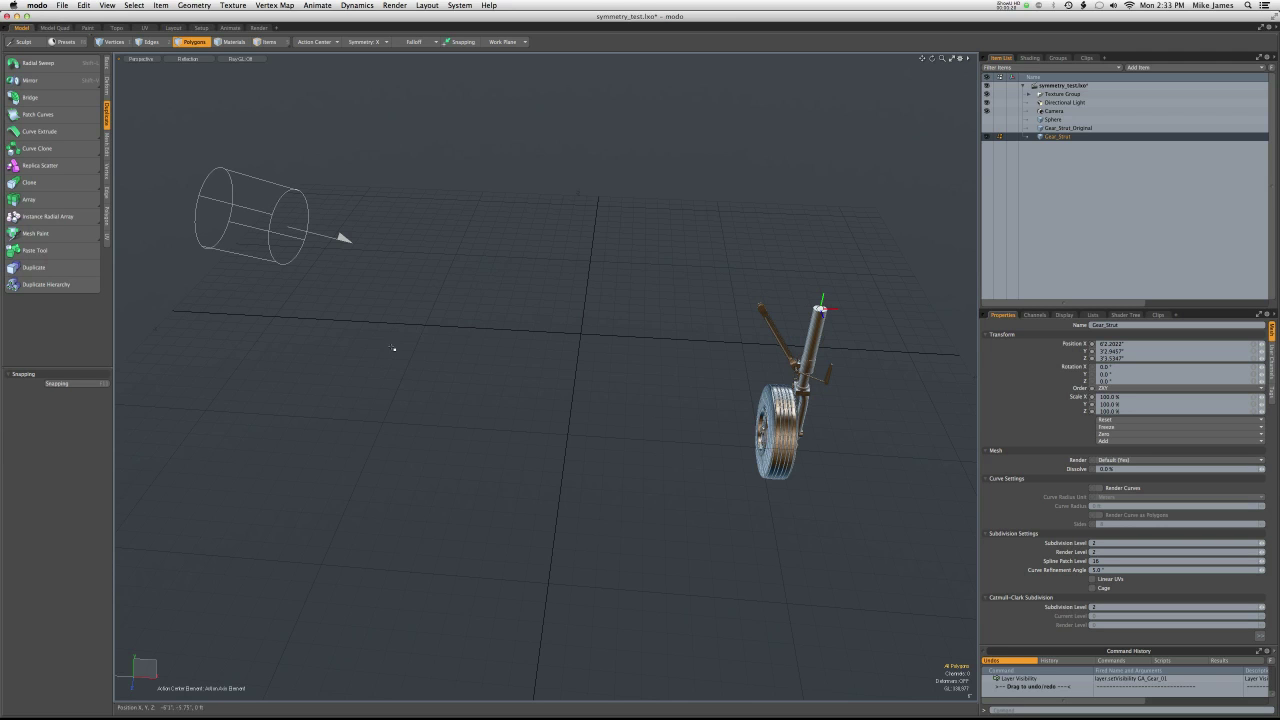
left_click_drag(682, 365, 646, 364, "alt")
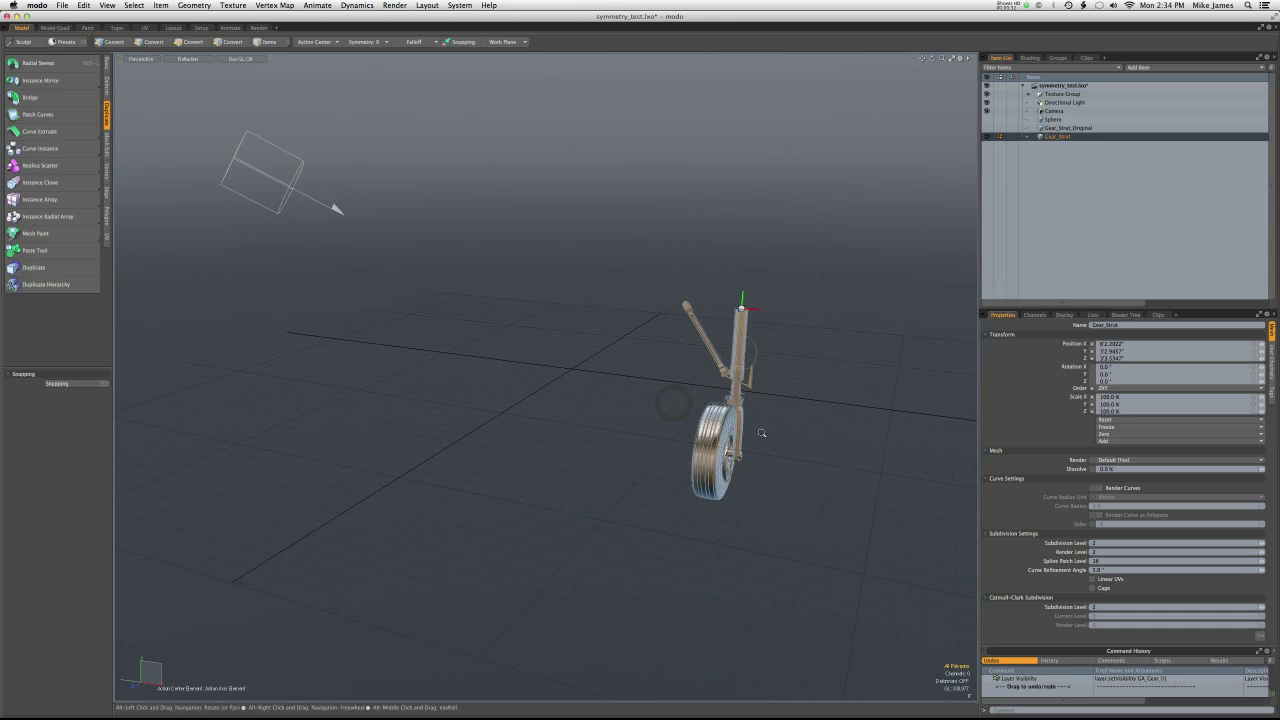
left_click_drag(750, 450, 820, 452, "ctrl+alt")
left_click_drag(758, 405, 769, 398, "alt+shift")
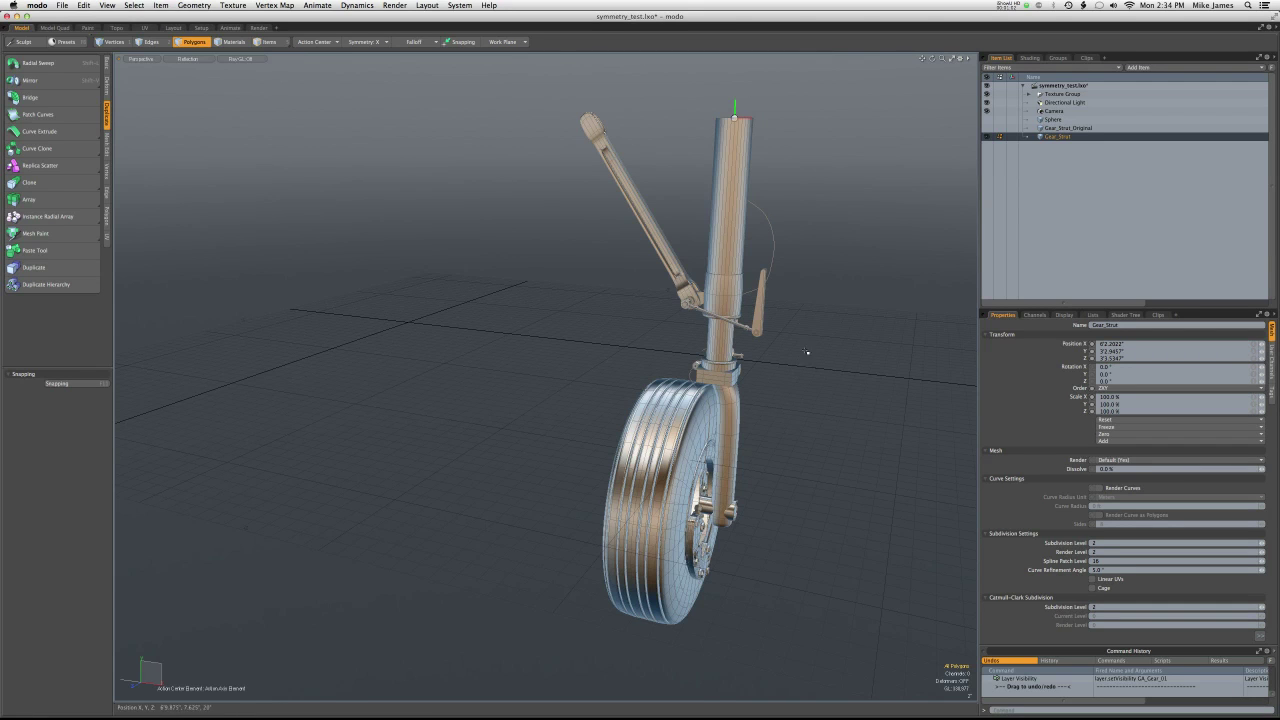
scroll(803, 389, "down", 5)
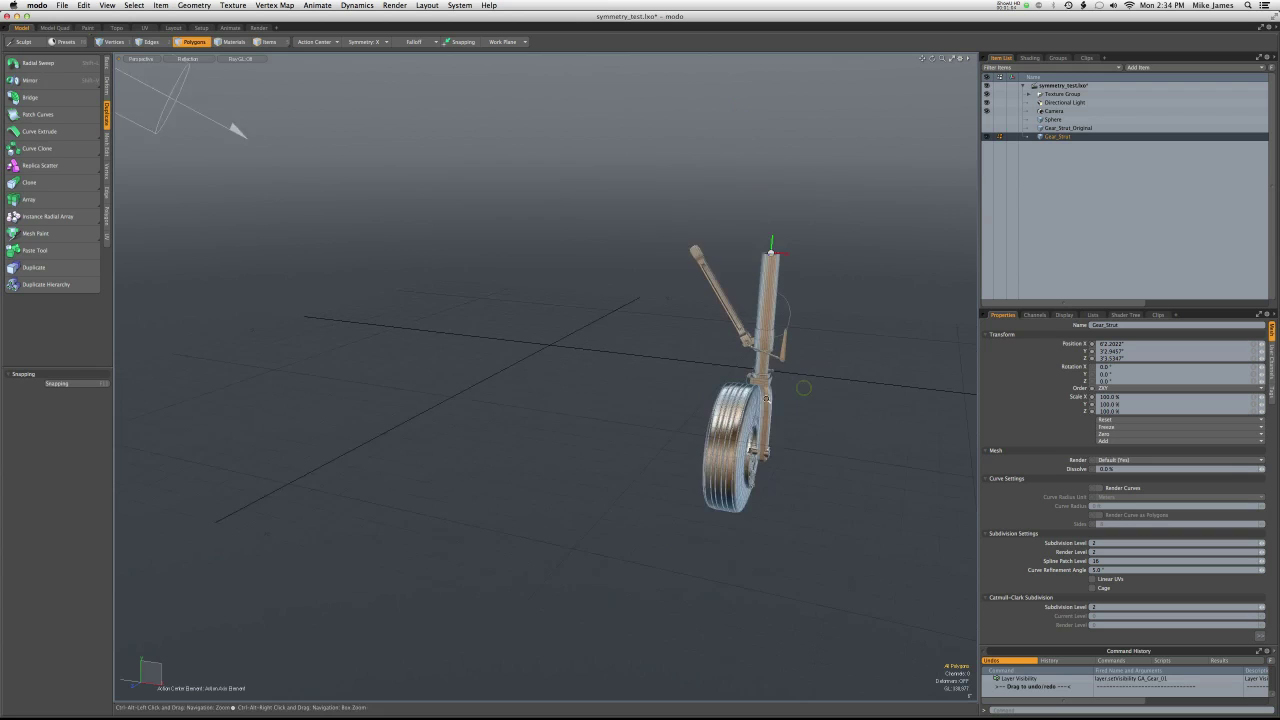
mouse_move(803, 389)
left_mouse_down("alt")
mouse_move(818, 409)
mouse_move(790, 407)
left_mouse_up("alt")
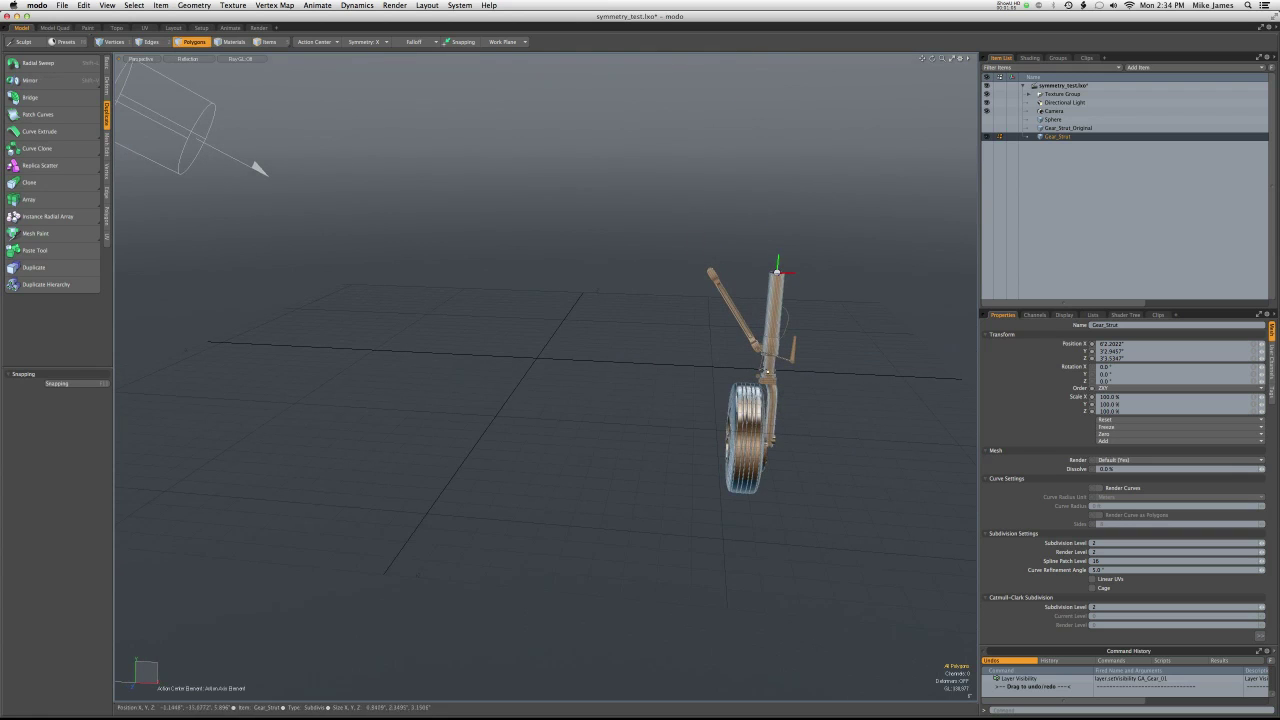
Set the Action Center to Origin so operations work about the world origin
left_click(318, 42)
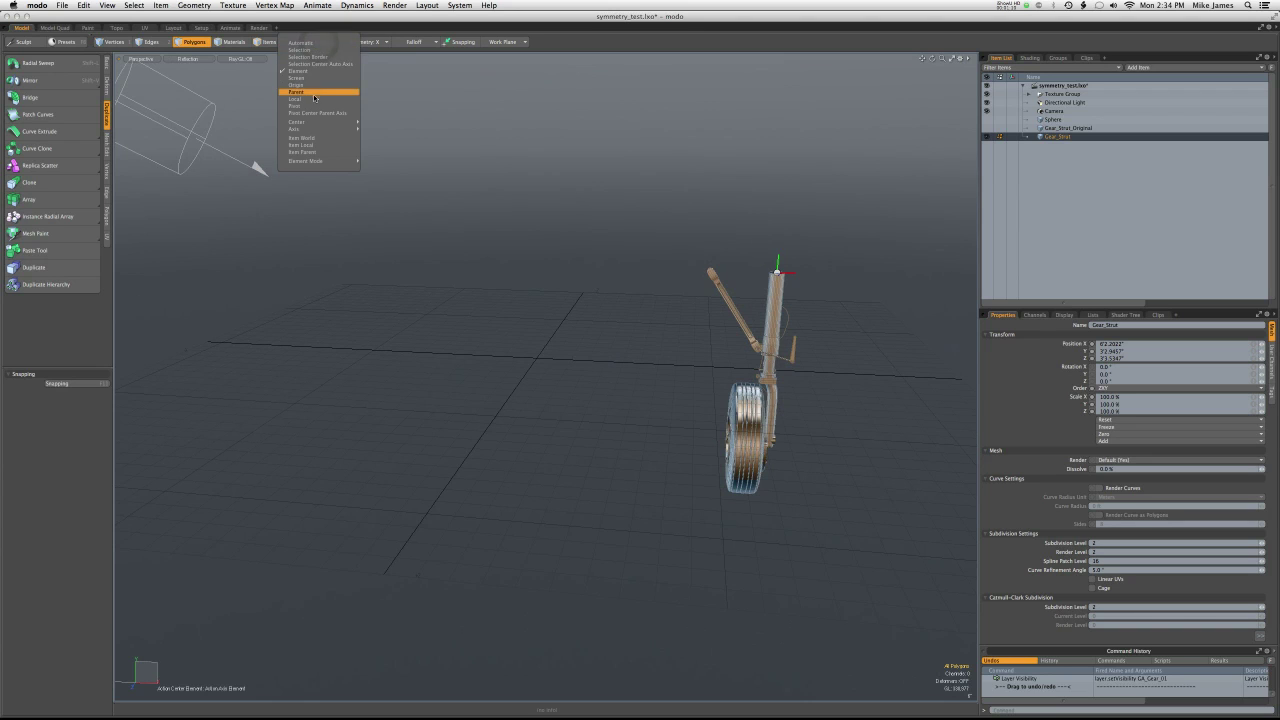
left_click(315, 85)
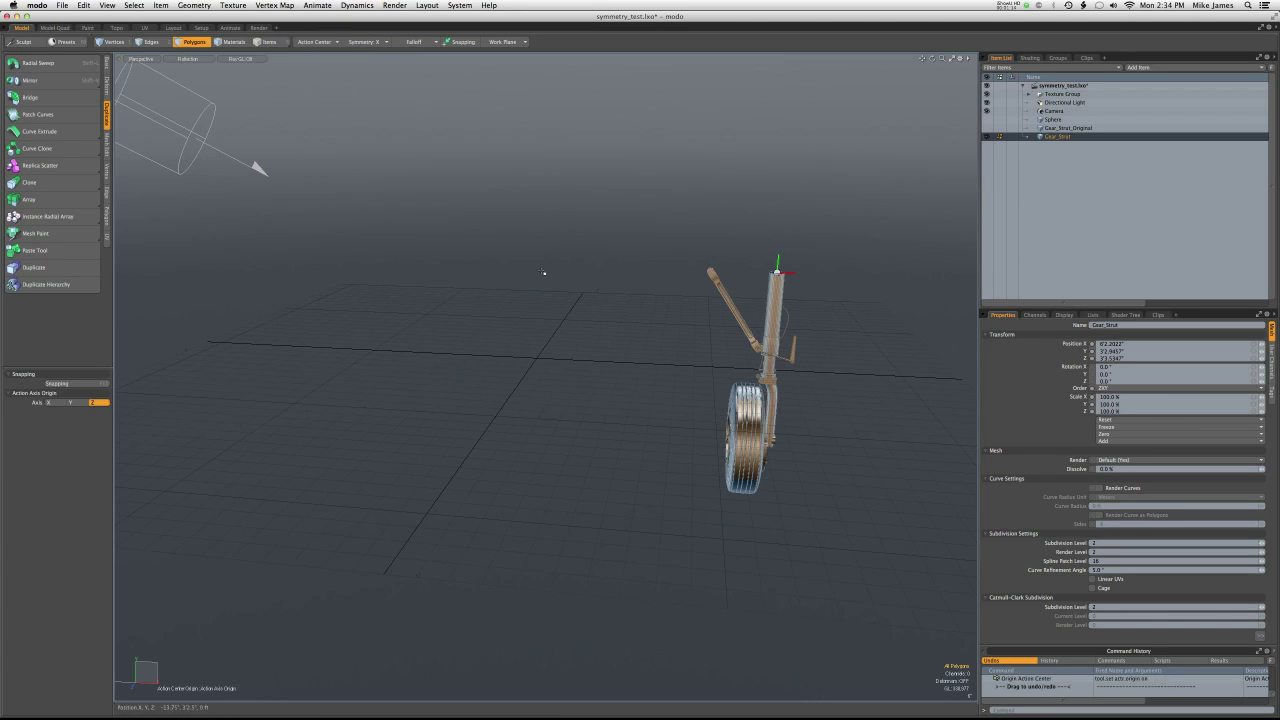
left_click_drag(543, 273, 580, 361, "alt")
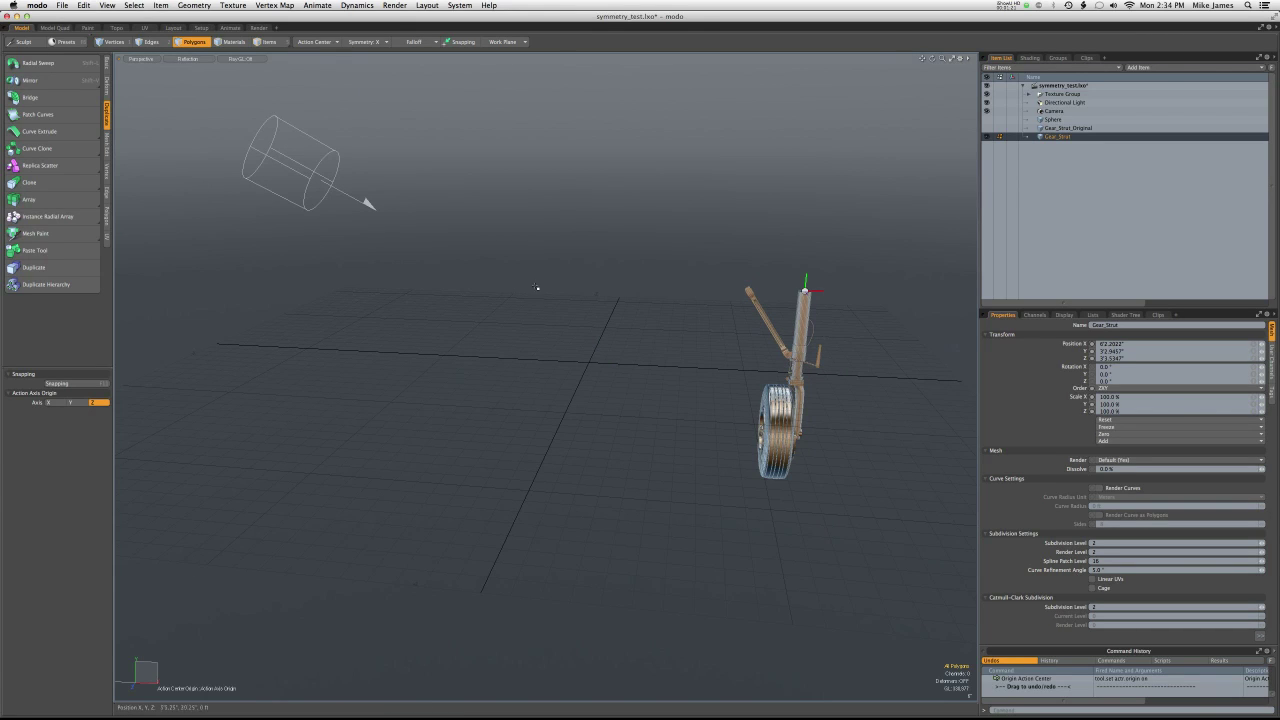
Try the Mirror tool on the strut's polygons, undo the result and turn Symmetry off
left_click(30, 81)
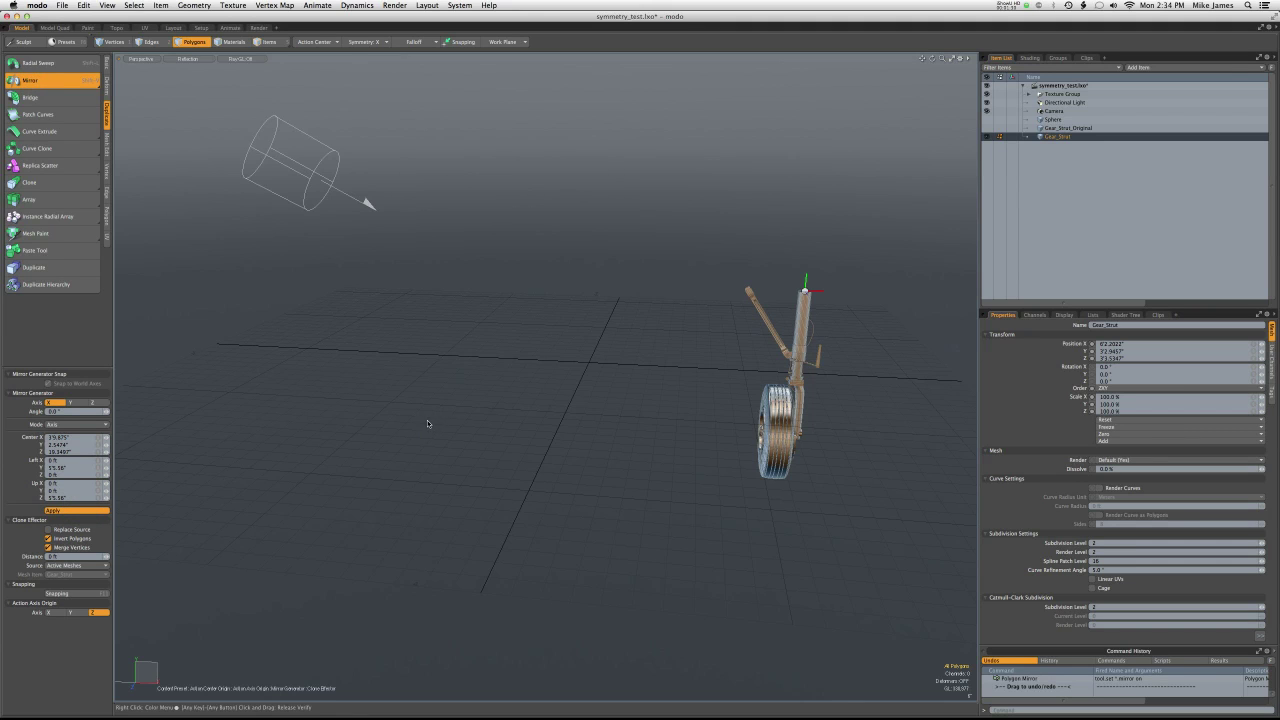
key("super+z")
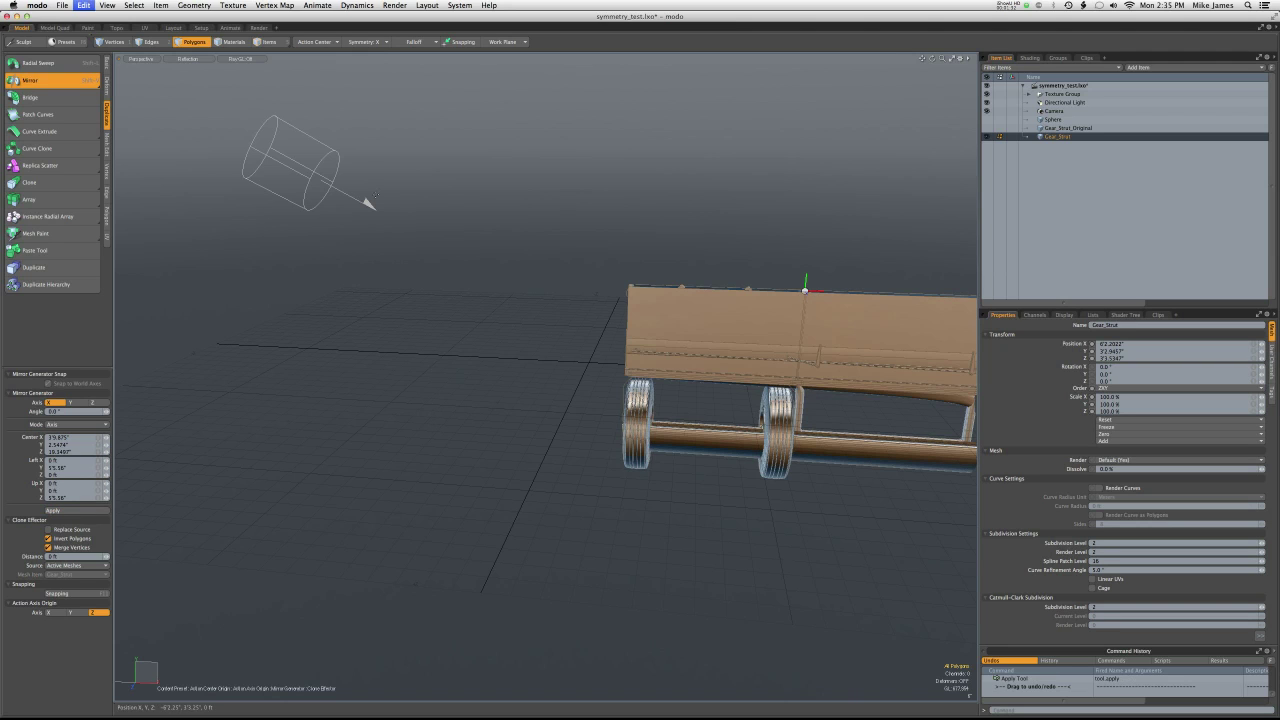
left_click(385, 44)
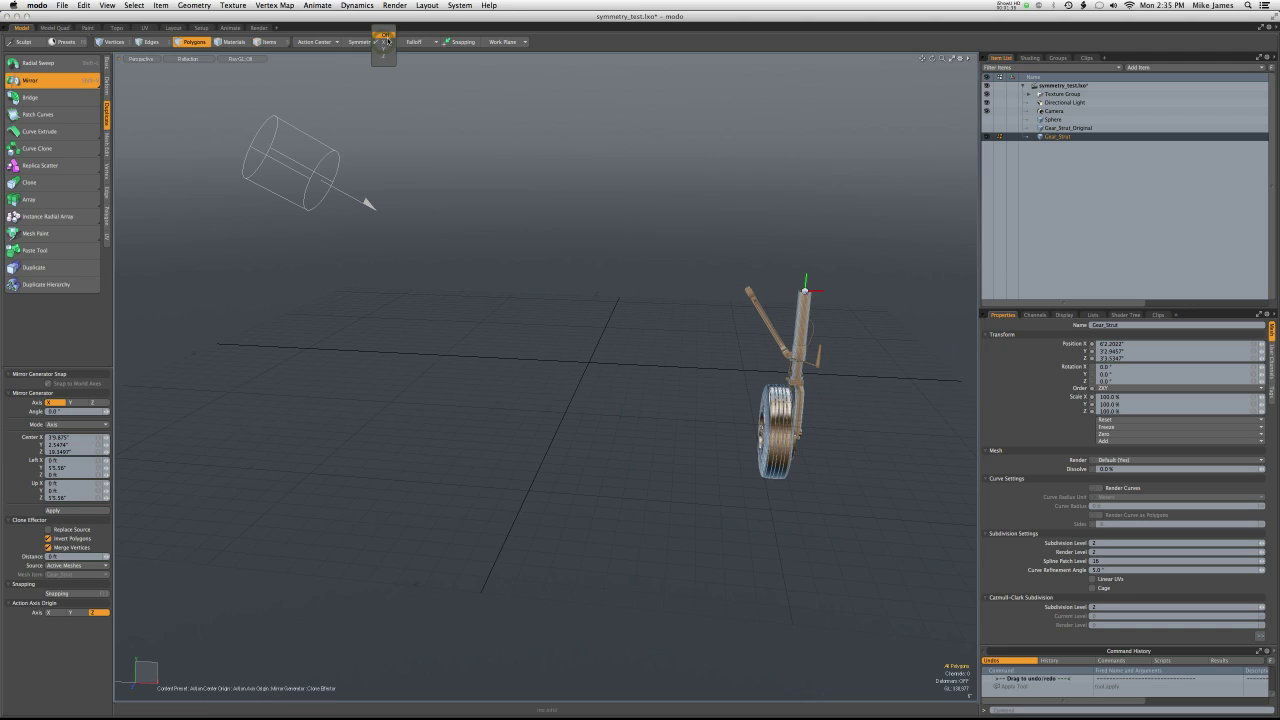
left_click(385, 37)
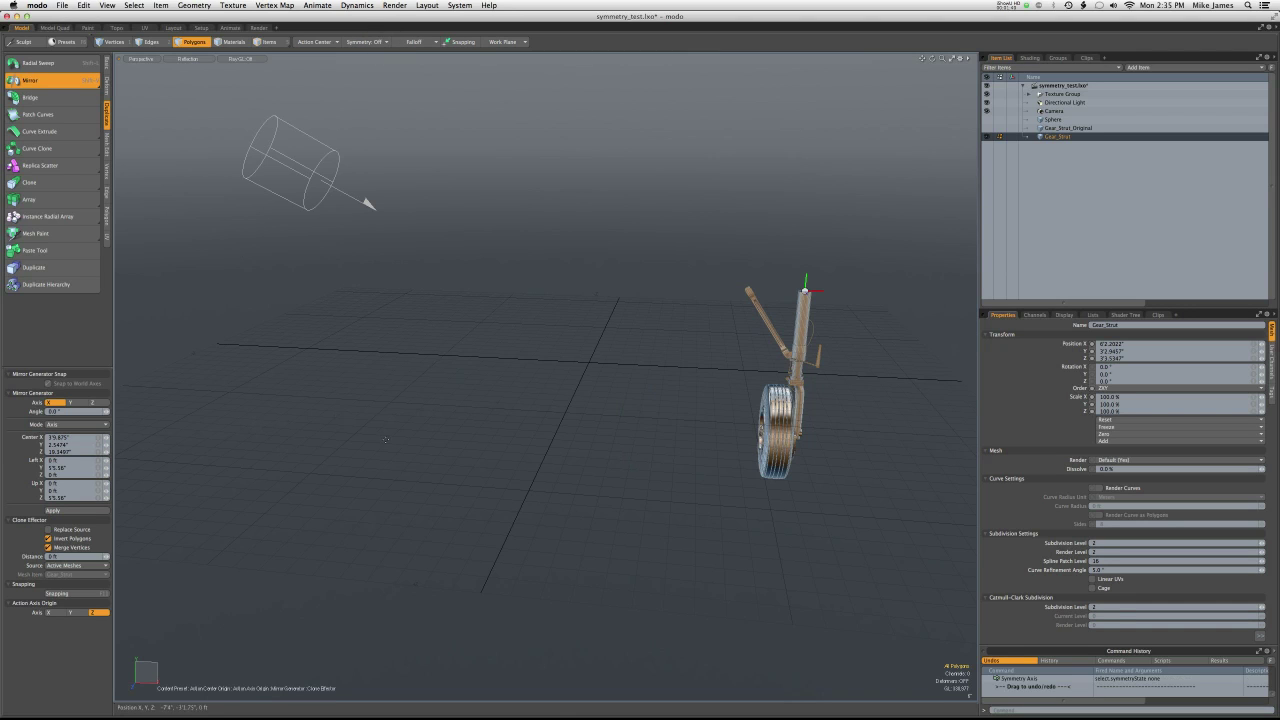
Mirror the strut's polygons across the X axis about the world origin and undo the mirrored geometry
left_click(387, 456)
left_click(531, 414)
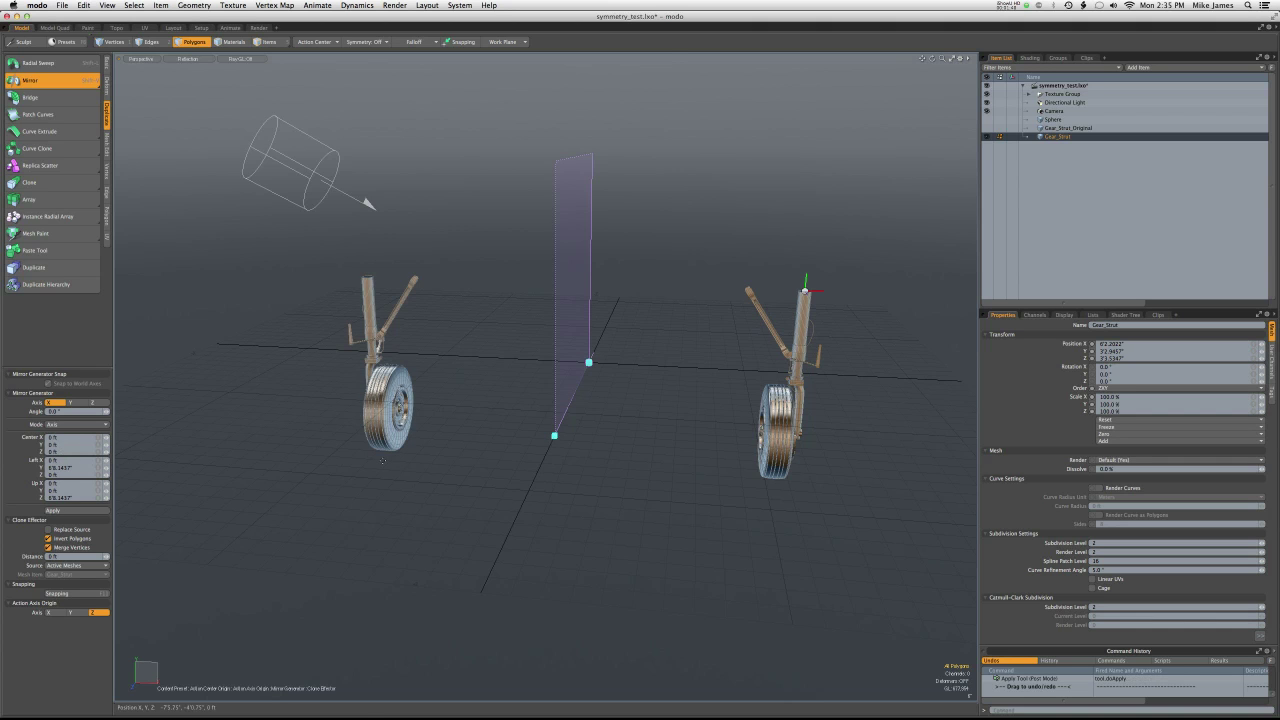
mouse_move(607, 402)
left_mouse_down("alt")
mouse_move(800, 406)
mouse_move(625, 410)
mouse_move(585, 395)
left_mouse_up("alt")
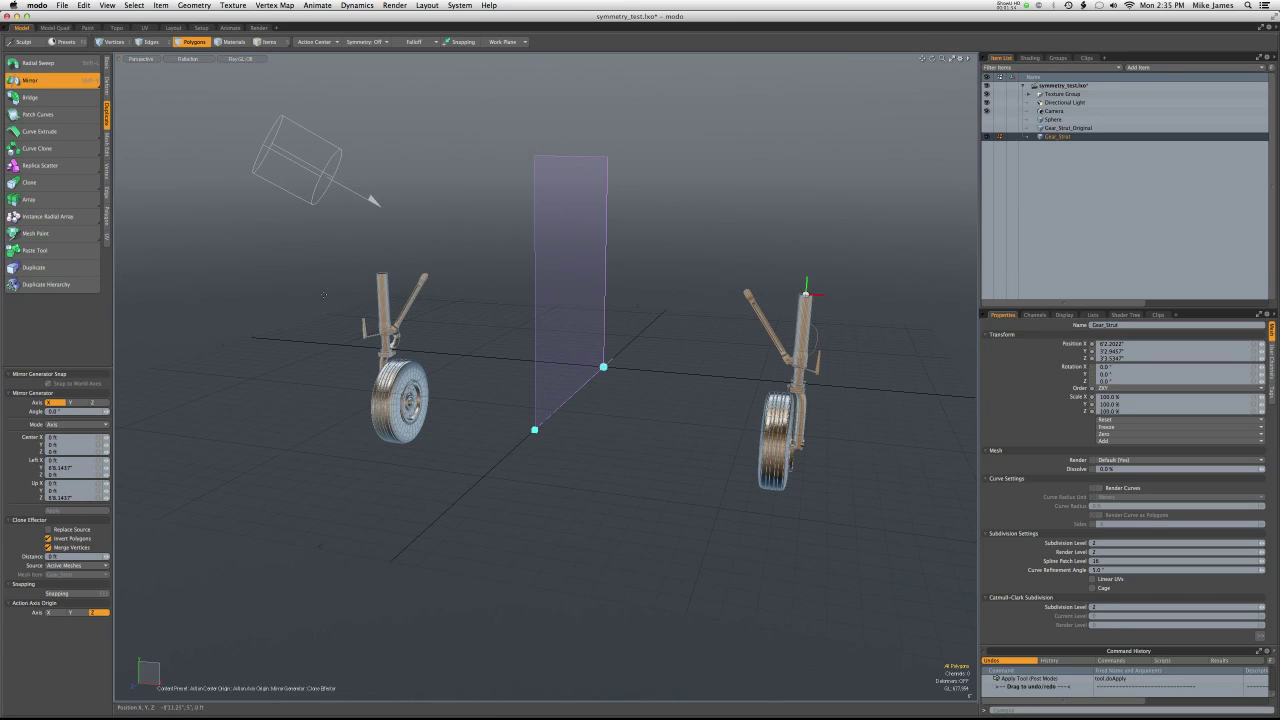
key("space")
key("super+z")
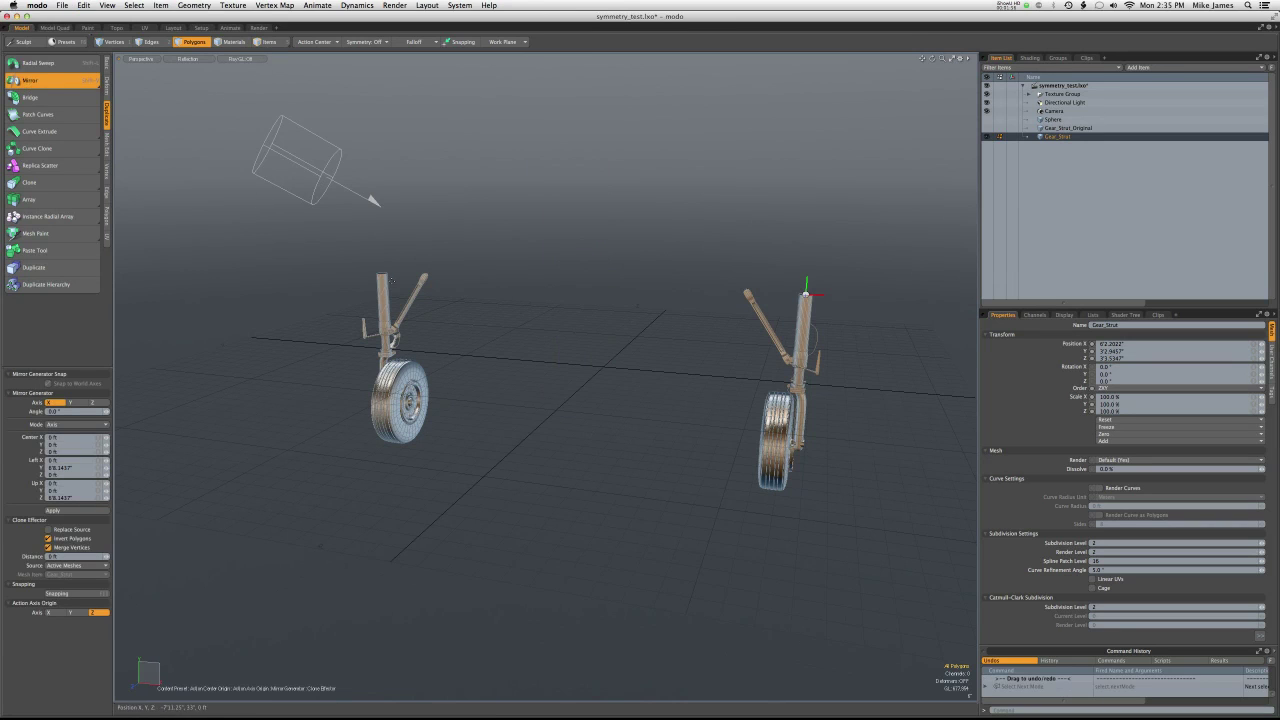
key("super+z")
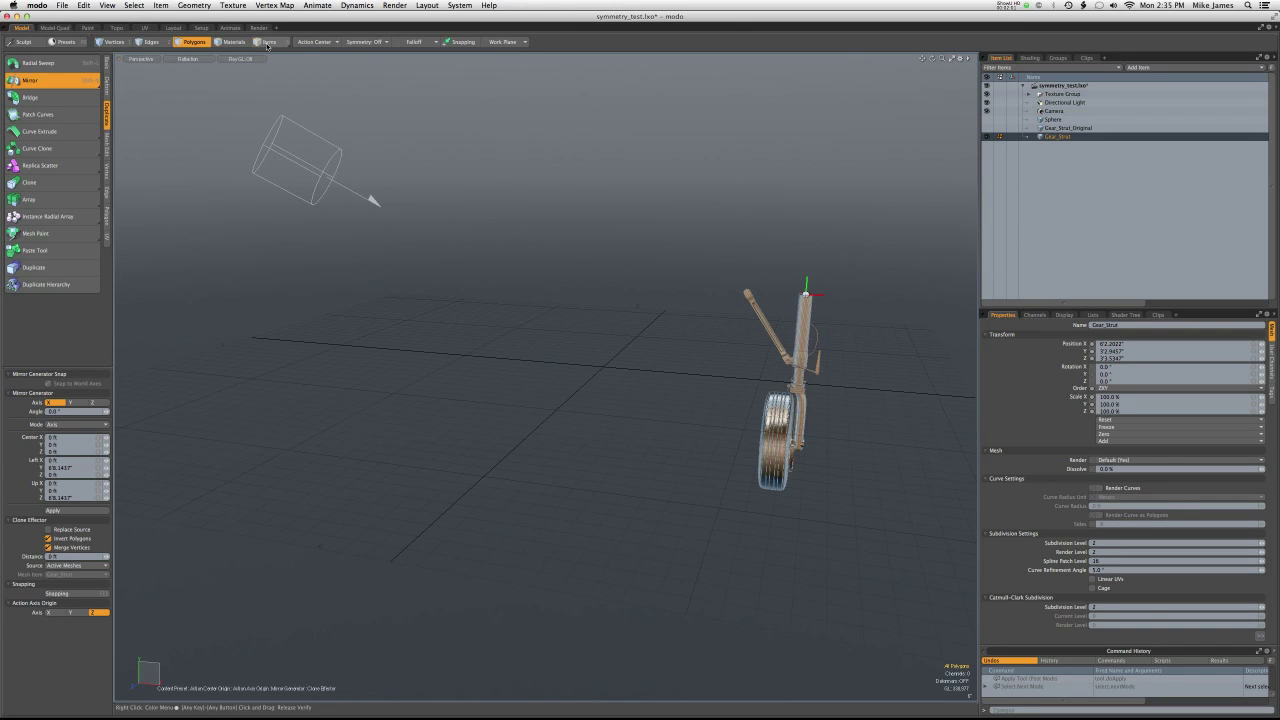
Create an Instance Mirror of Gear_Strut across the X axis about the world origin and undo it
left_click(88, 82)
left_click(78, 99)
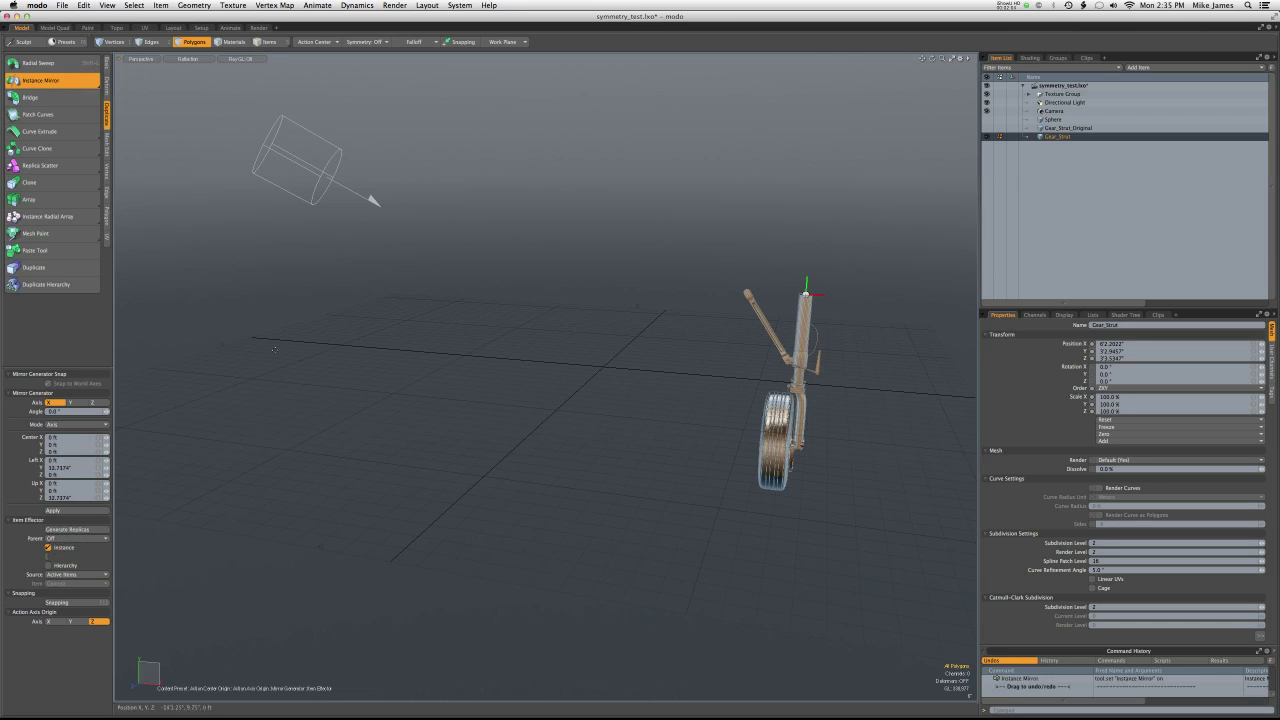
left_click(367, 491)
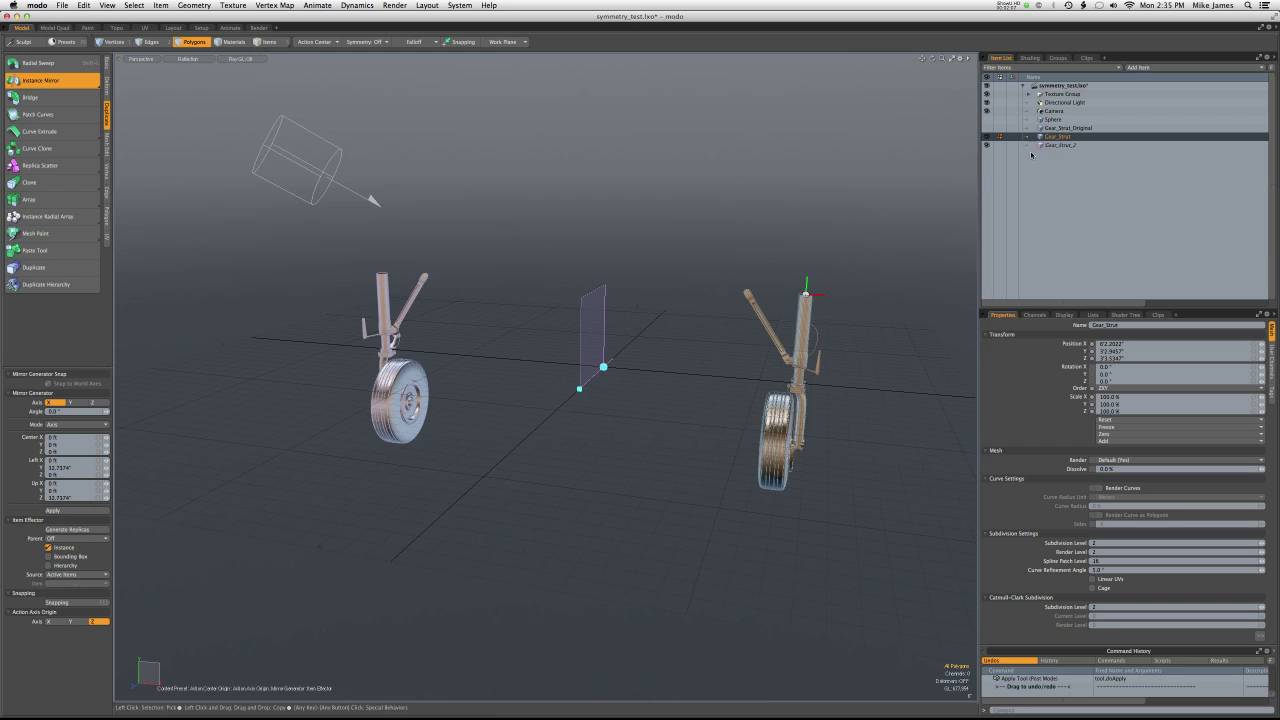
key("alt")
mouse_move(611, 455)
left_mouse_down("alt")
mouse_move(640, 440)
mouse_move(600, 468)
mouse_move(630, 455)
mouse_move(619, 449)
left_mouse_up("alt")
key("super+z")
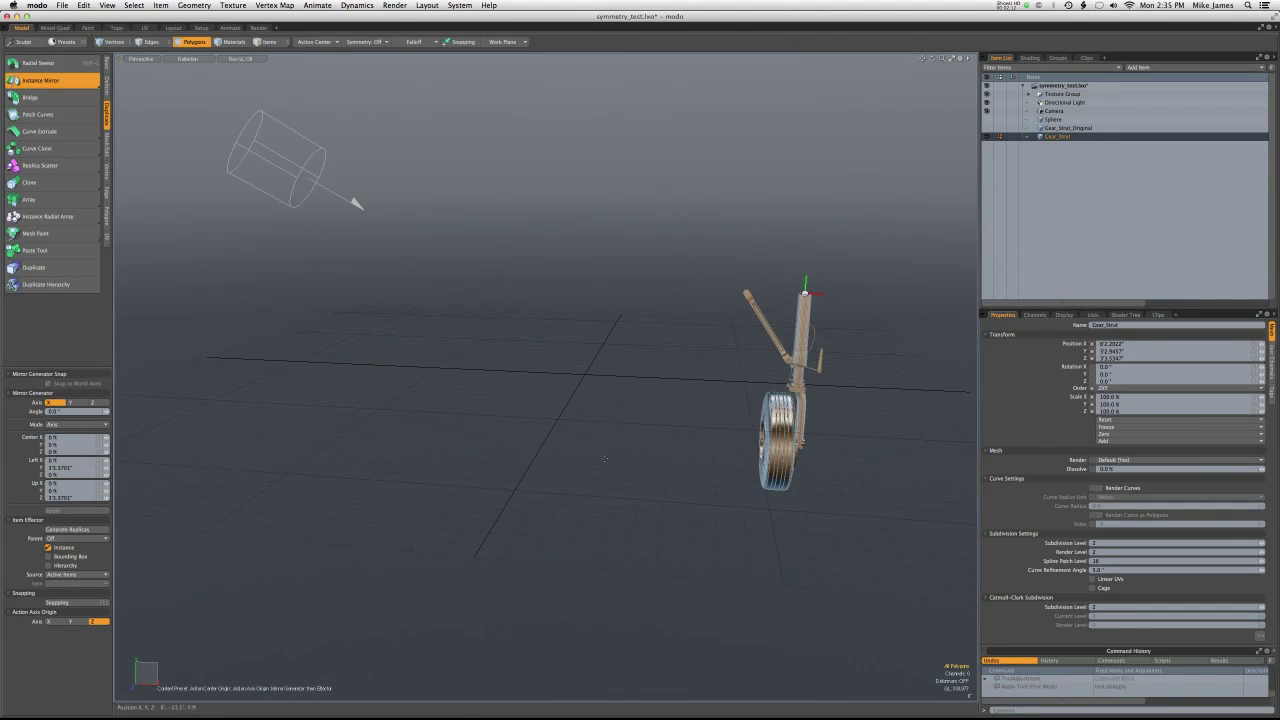
In item mode, mirror Gear_Strut across the X axis as a separate mesh item, select the copy, and undo the mirror
left_click(269, 42)
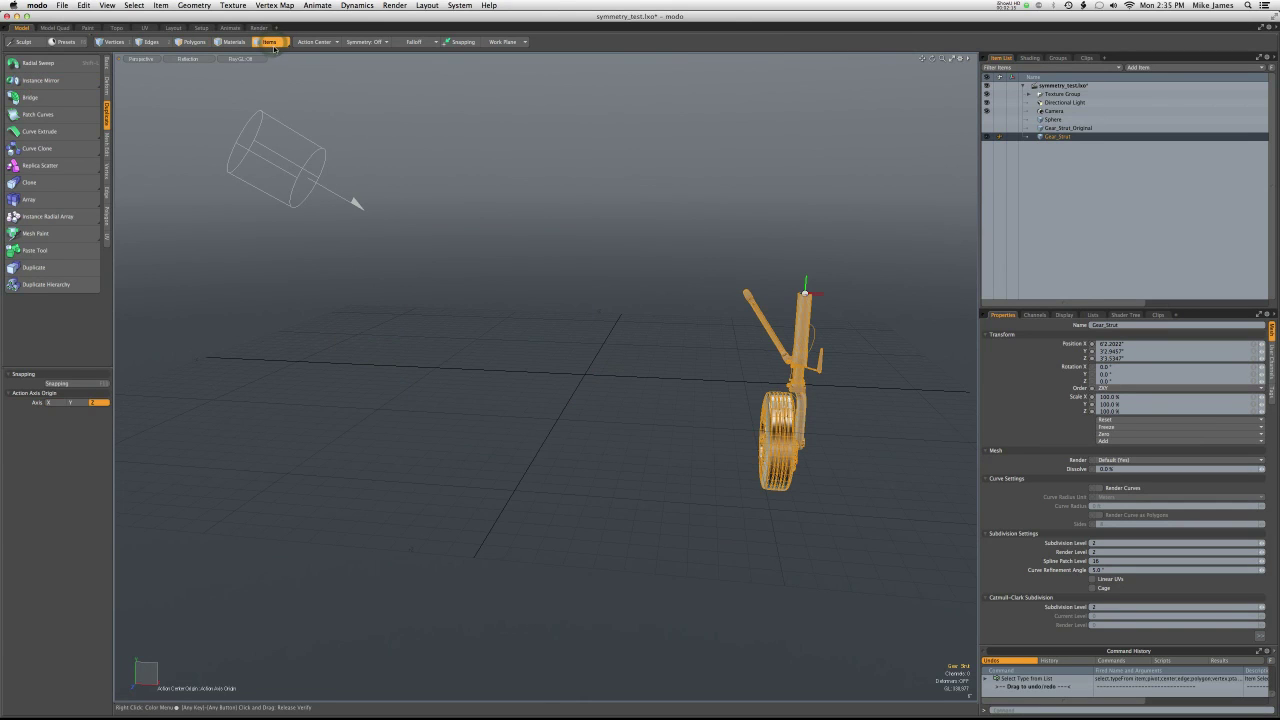
left_click_drag(502, 394, 471, 372, "alt")
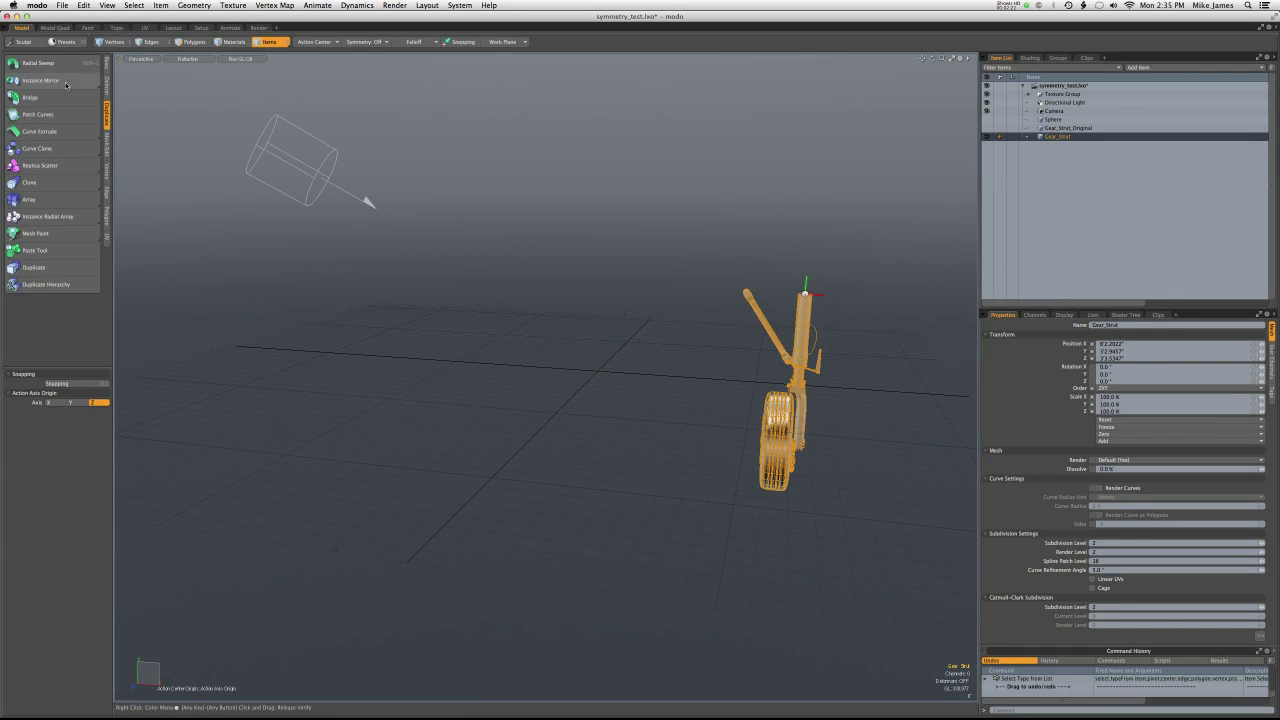
left_click_drag(66, 84, 68, 65)
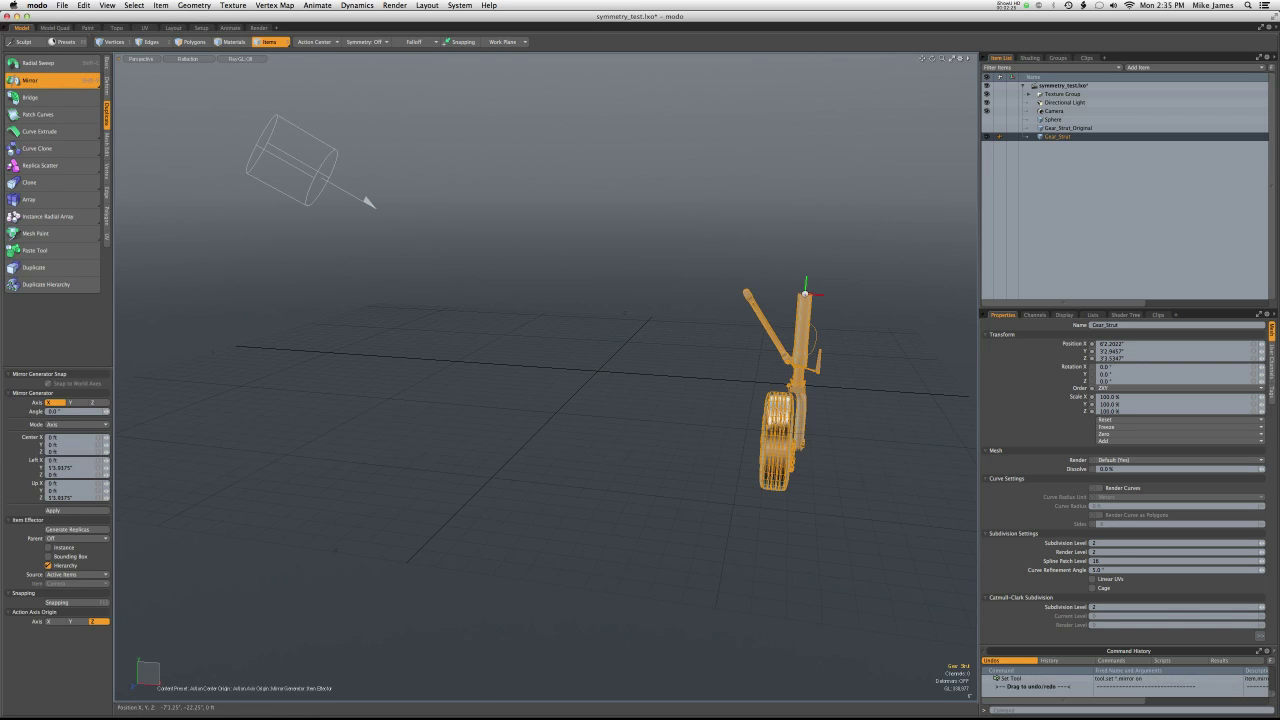
left_click(402, 408)
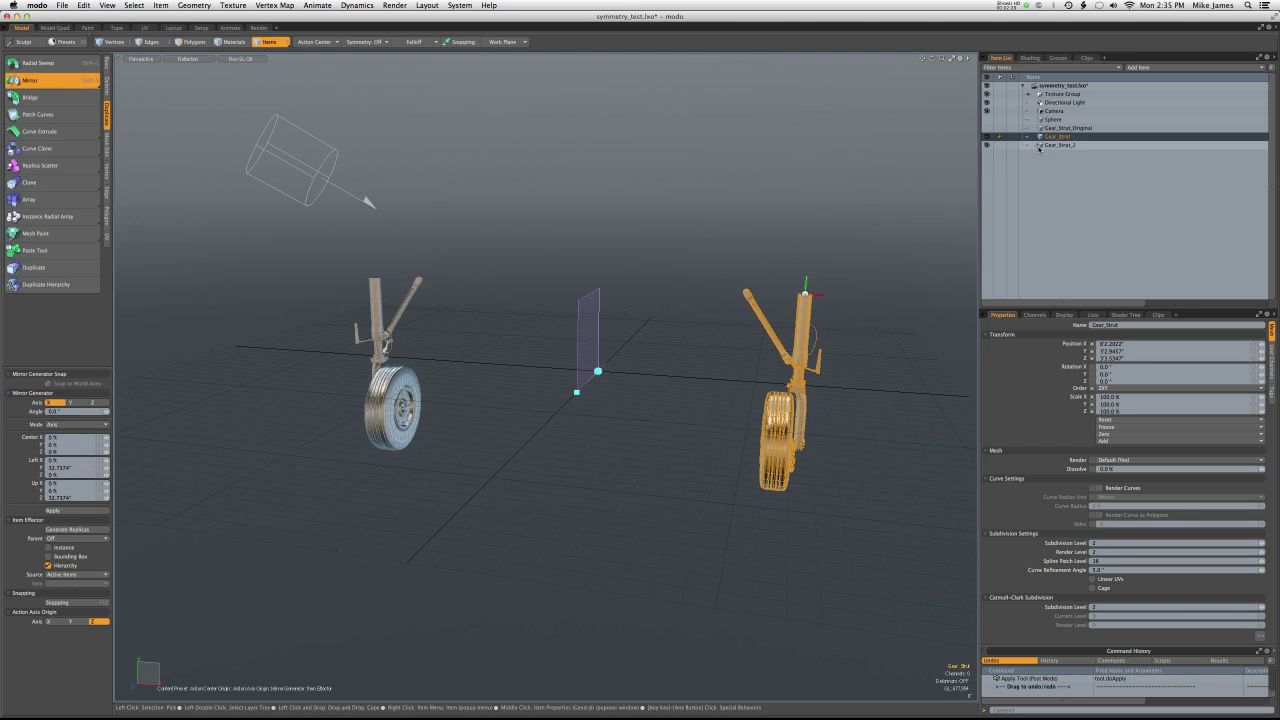
left_click(1040, 146)
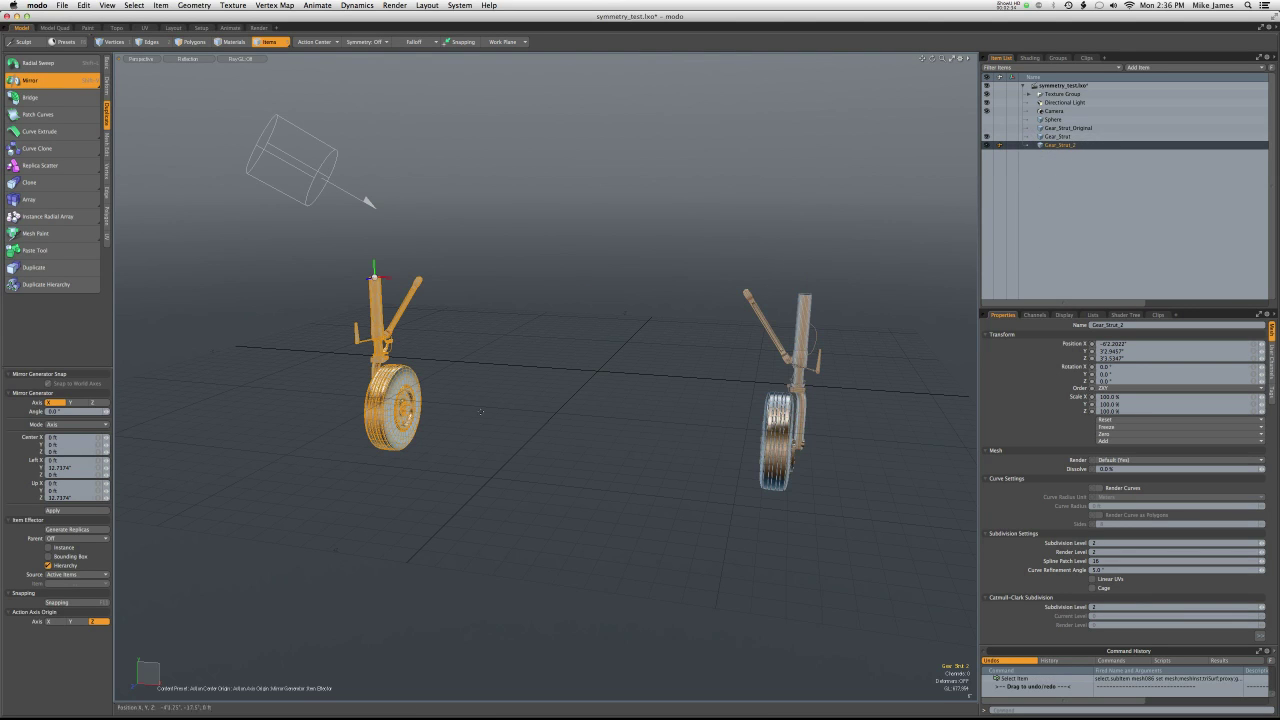
left_click_drag(481, 440, 527, 455, "alt")
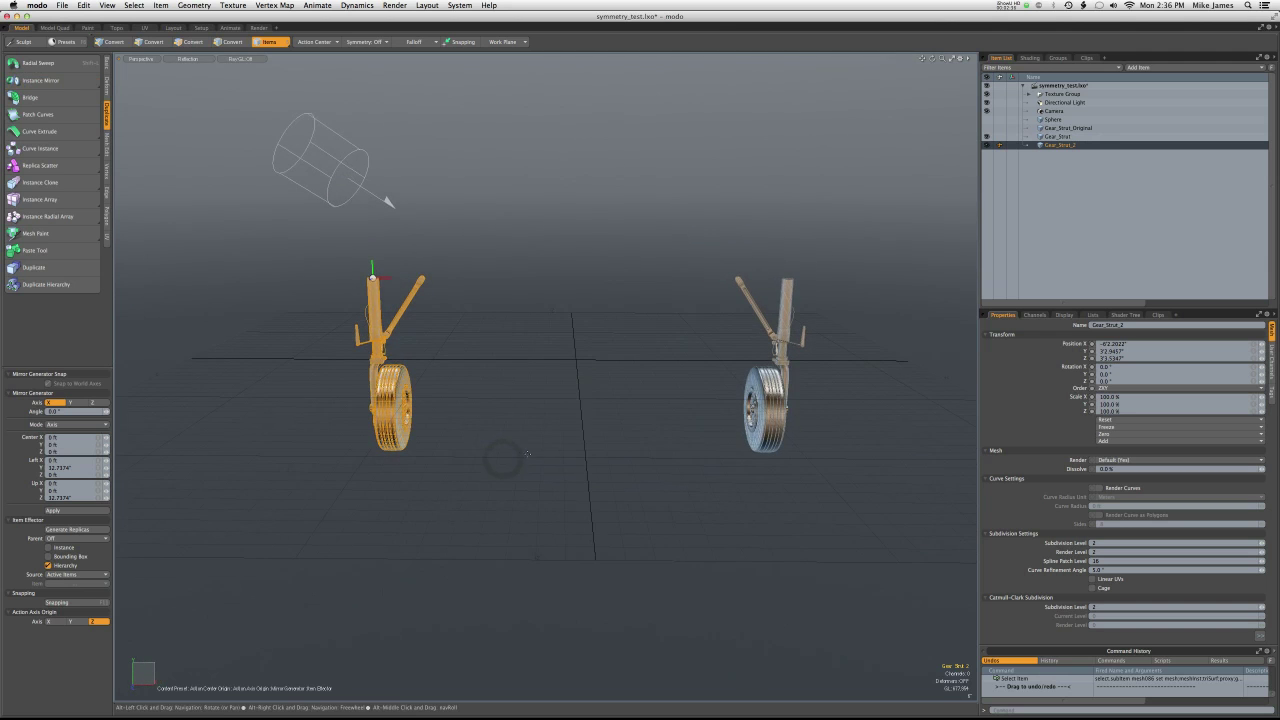
key("super+z")
key("super+z")
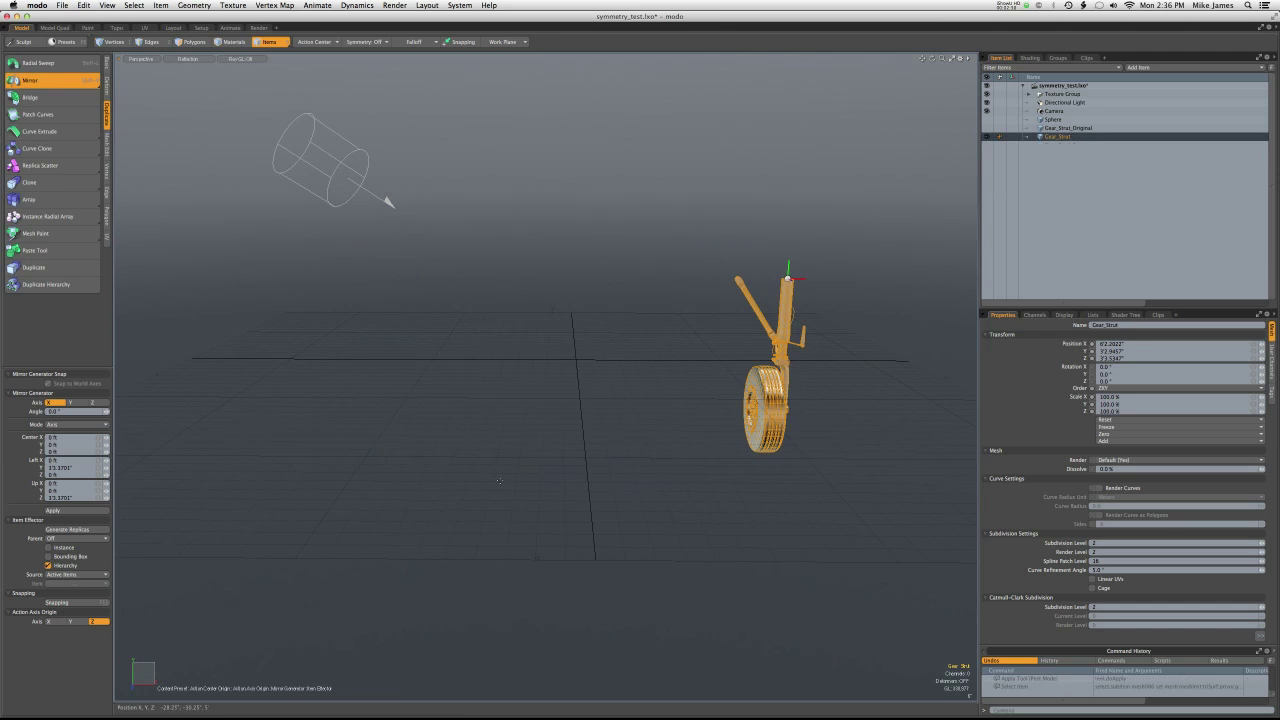
Drop the Mirror tool, reselect the Gear_Strut item and set its X, Y and Z scale to 120%
left_click_drag(594, 412, 488, 440, "alt")
left_click_drag(666, 419, 689, 434, "ctrl+alt")
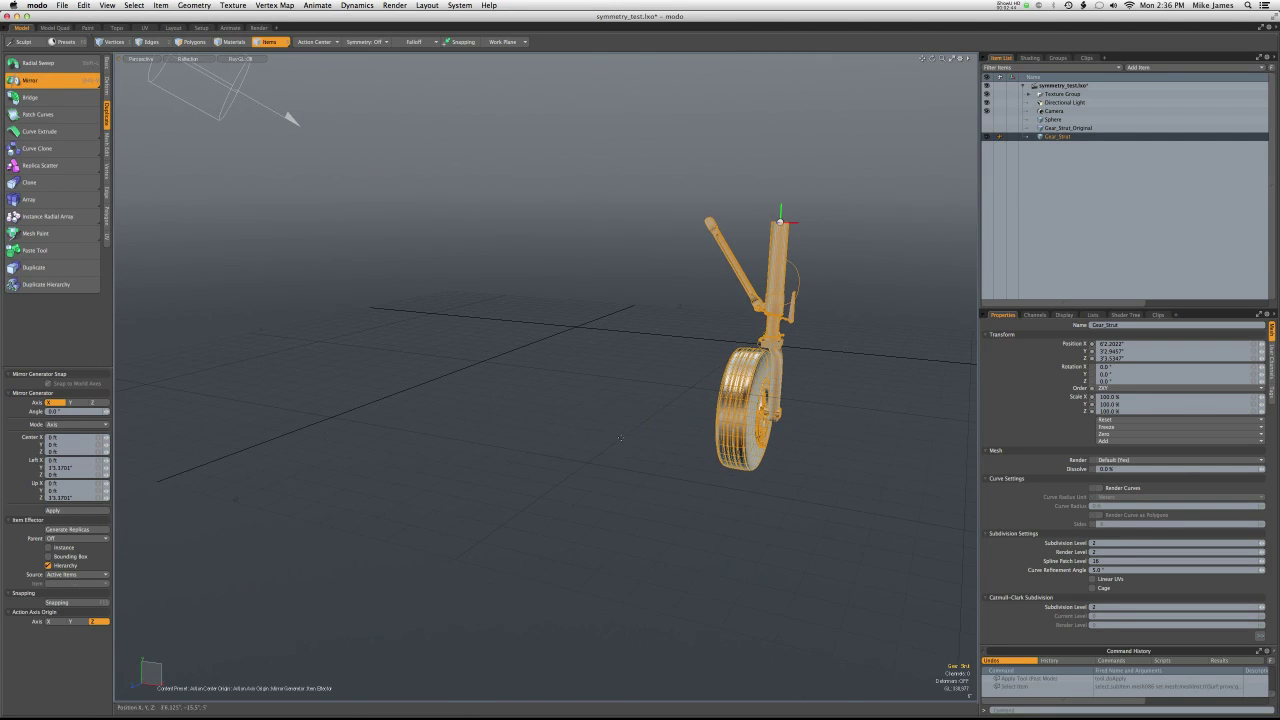
key("q")
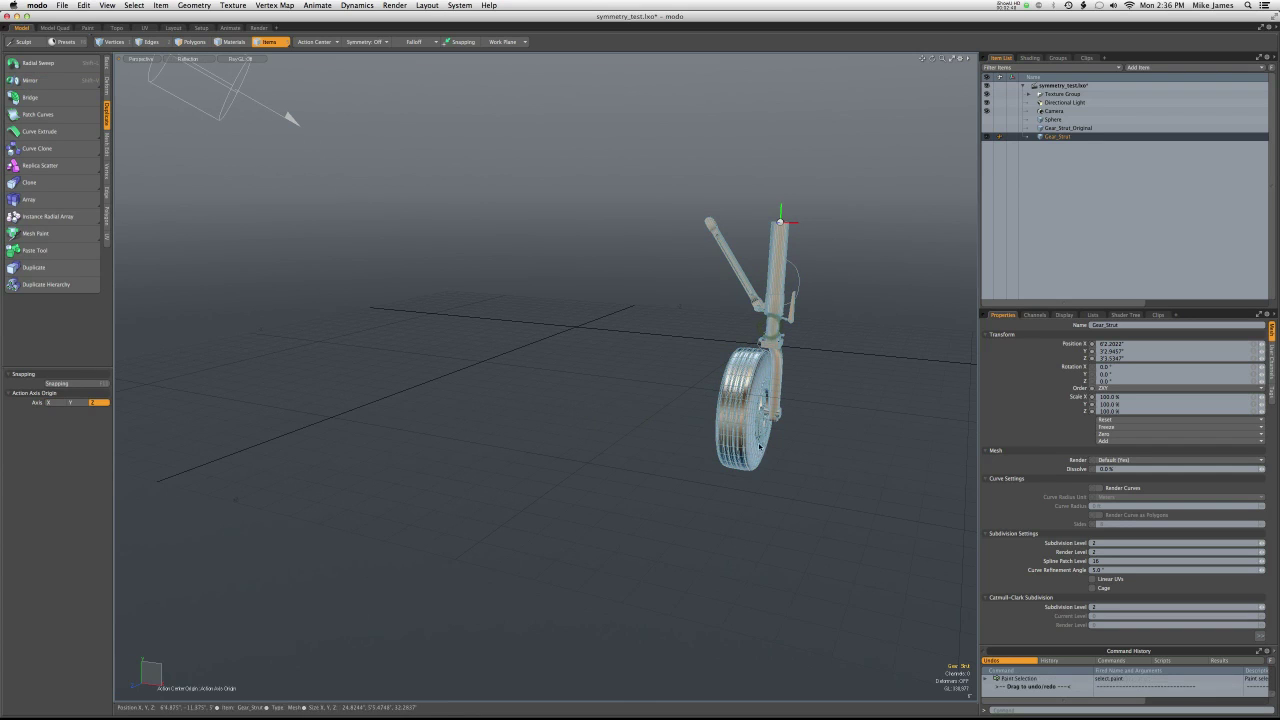
left_click(771, 328)
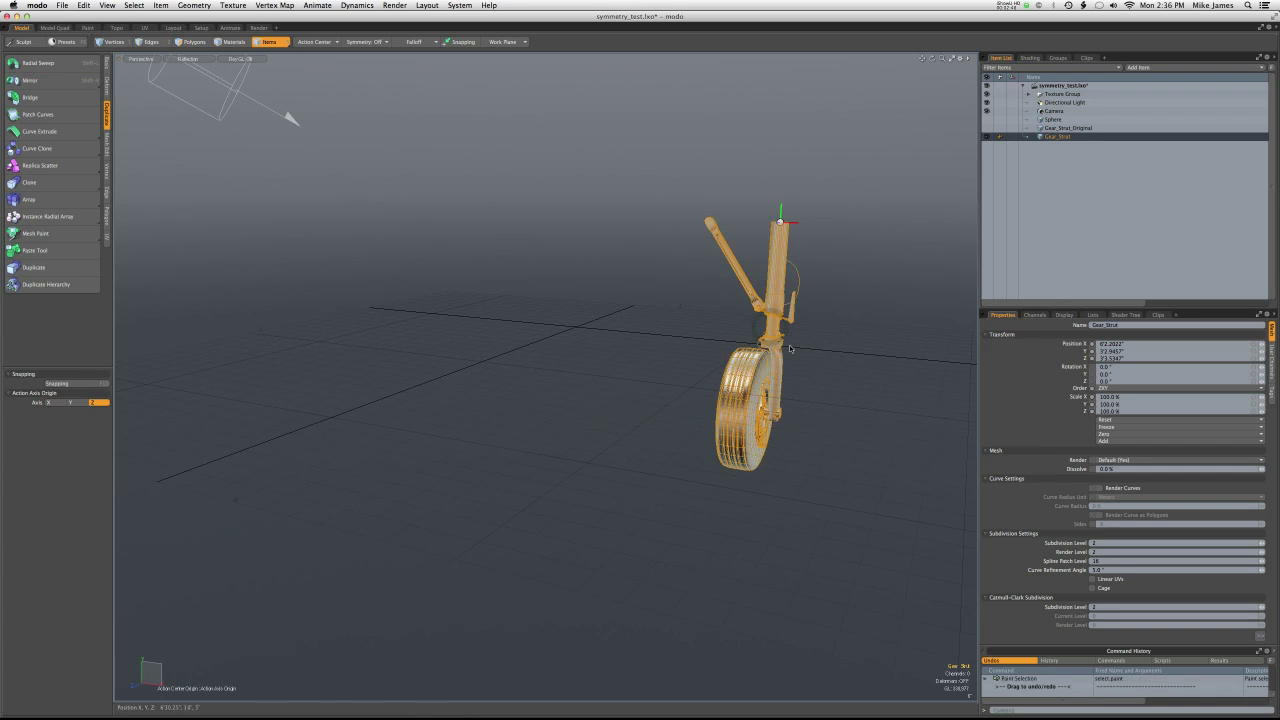
left_click(836, 321)
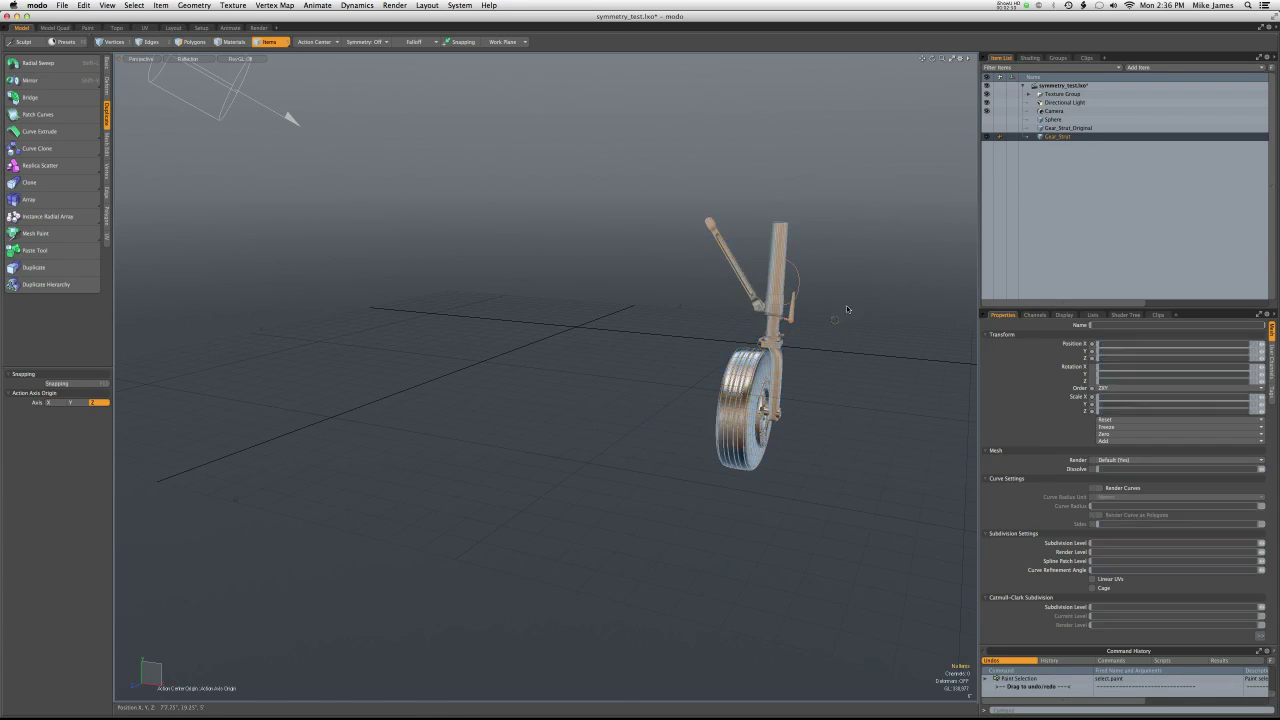
left_click(1042, 141)
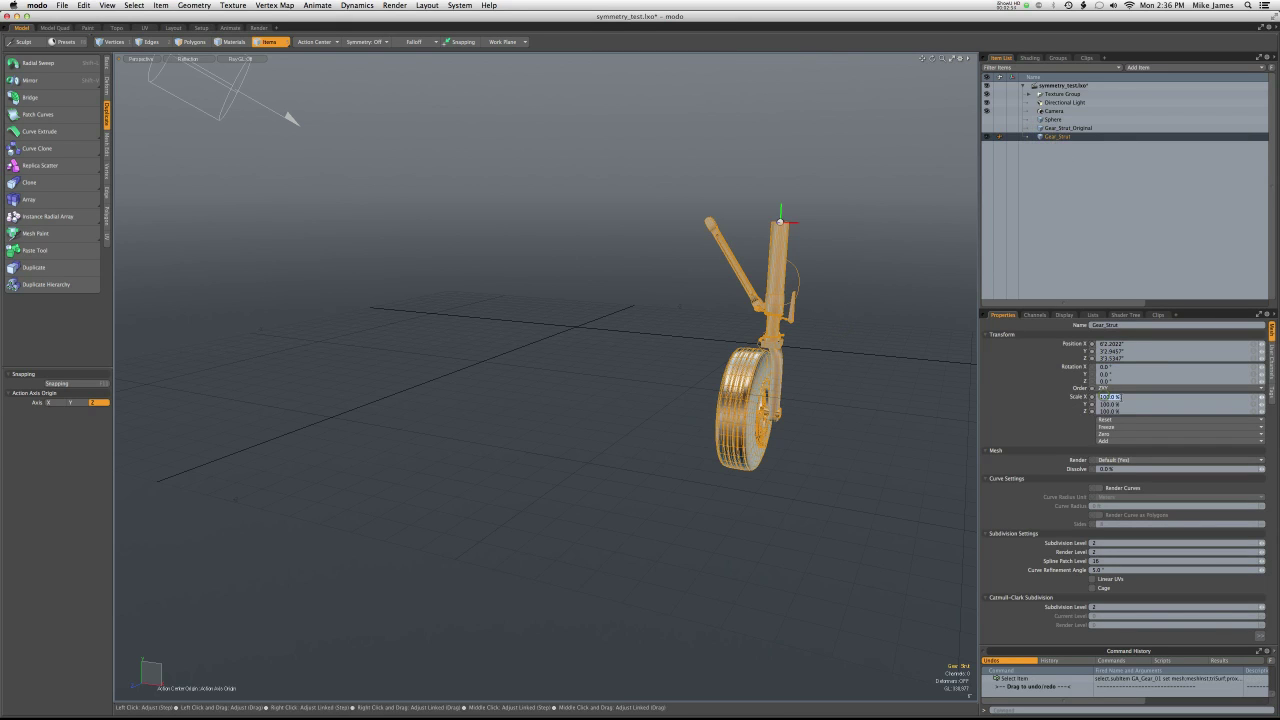
type("120")
key("Return")
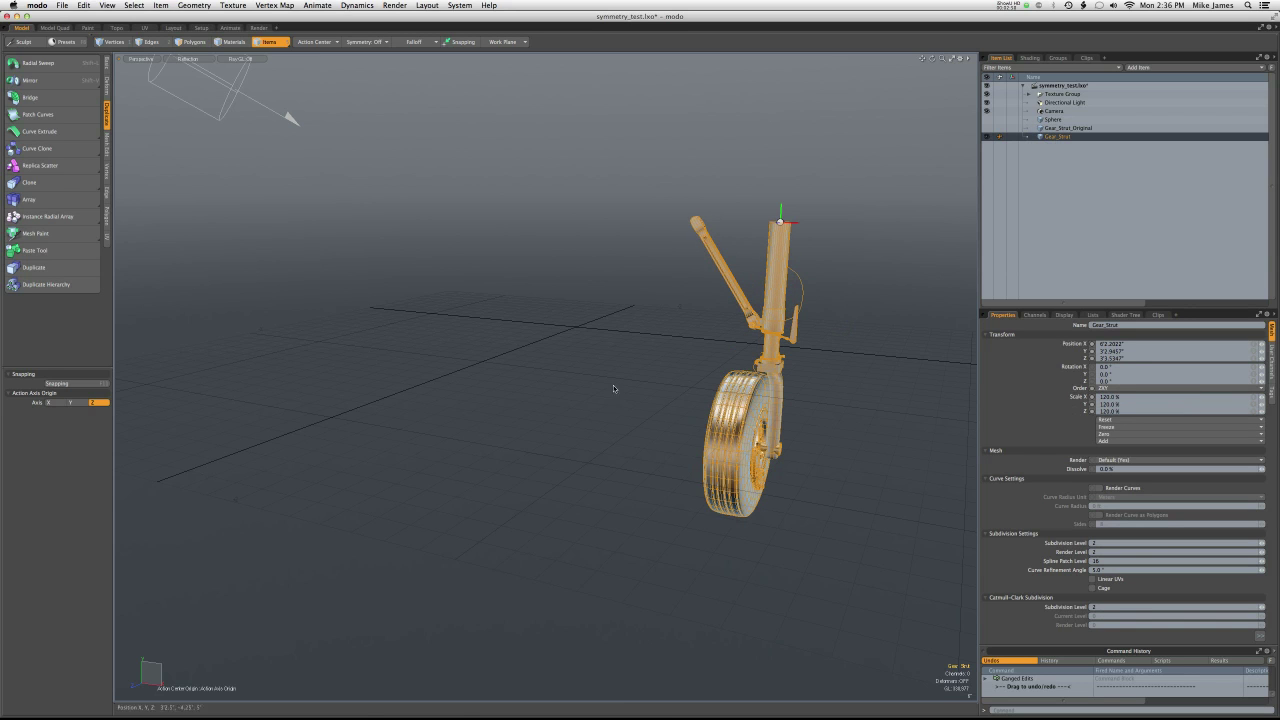
In polygon mode, mirror the scaled strut's polygons across the X axis about the world origin and undo the mirrored geometry
left_click_drag(620, 401, 646, 404, "ctrl+alt")
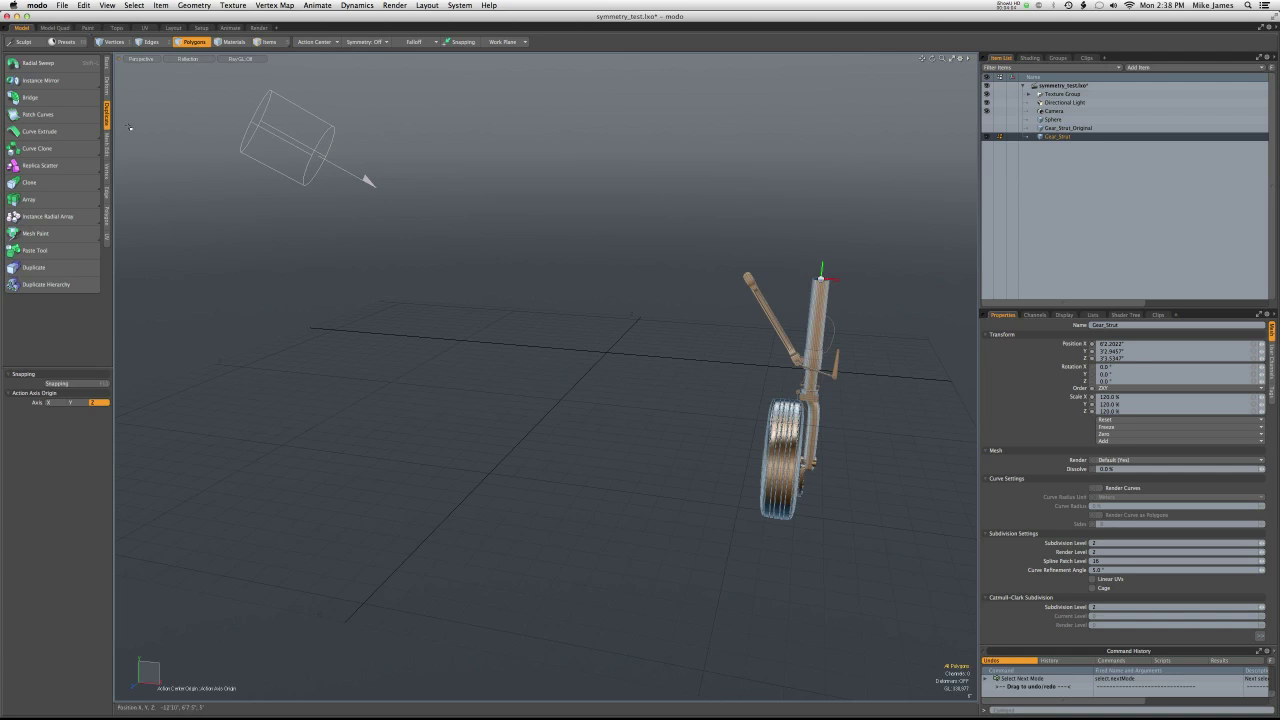
left_click(92, 82)
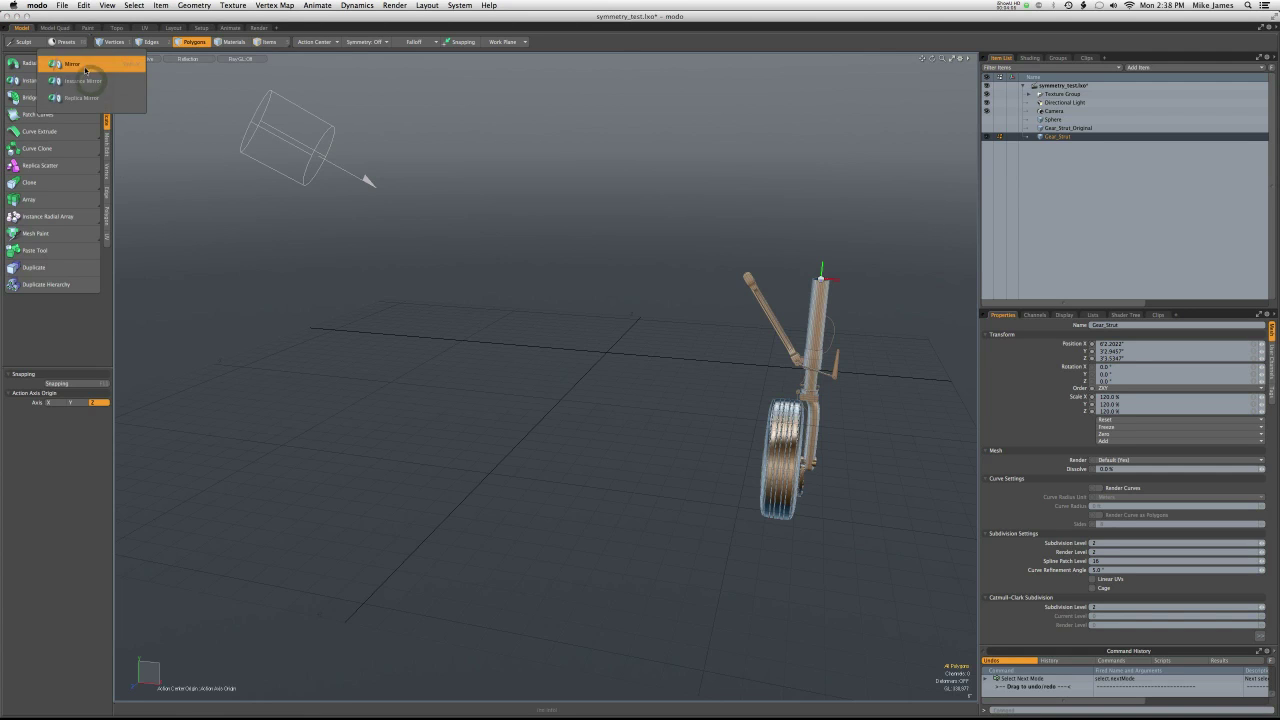
left_click(72, 64)
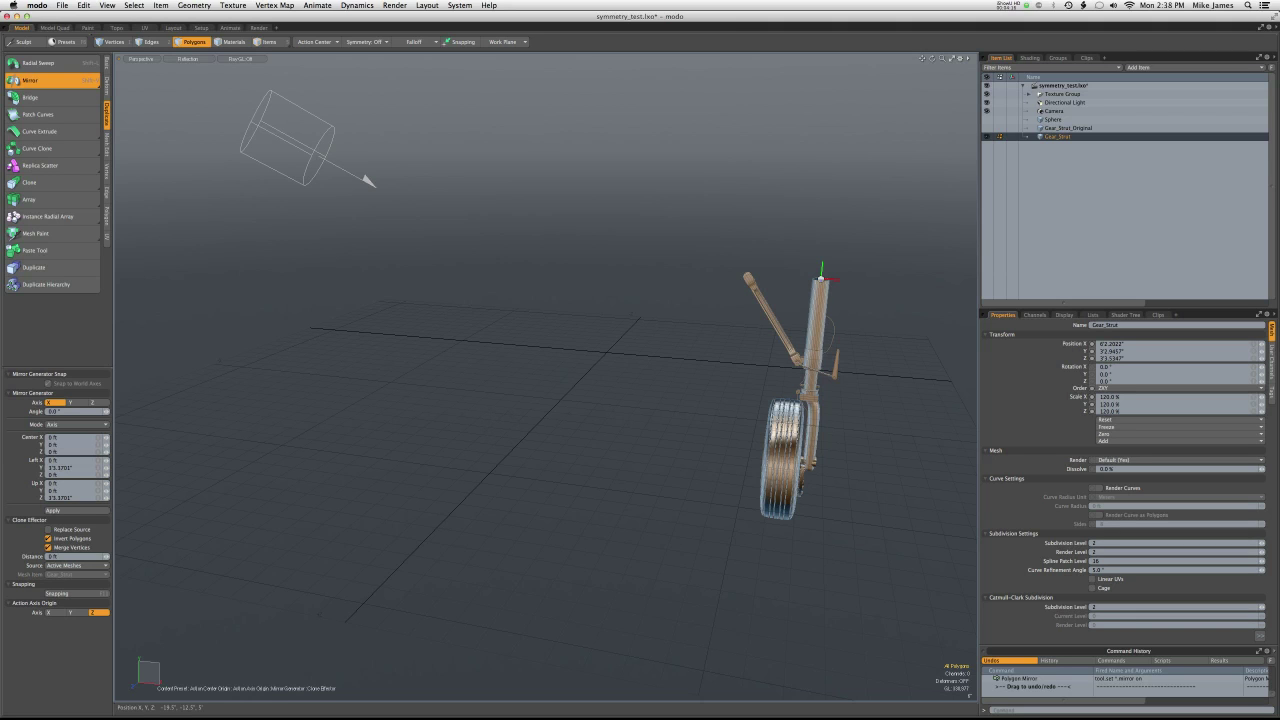
left_click(572, 451)
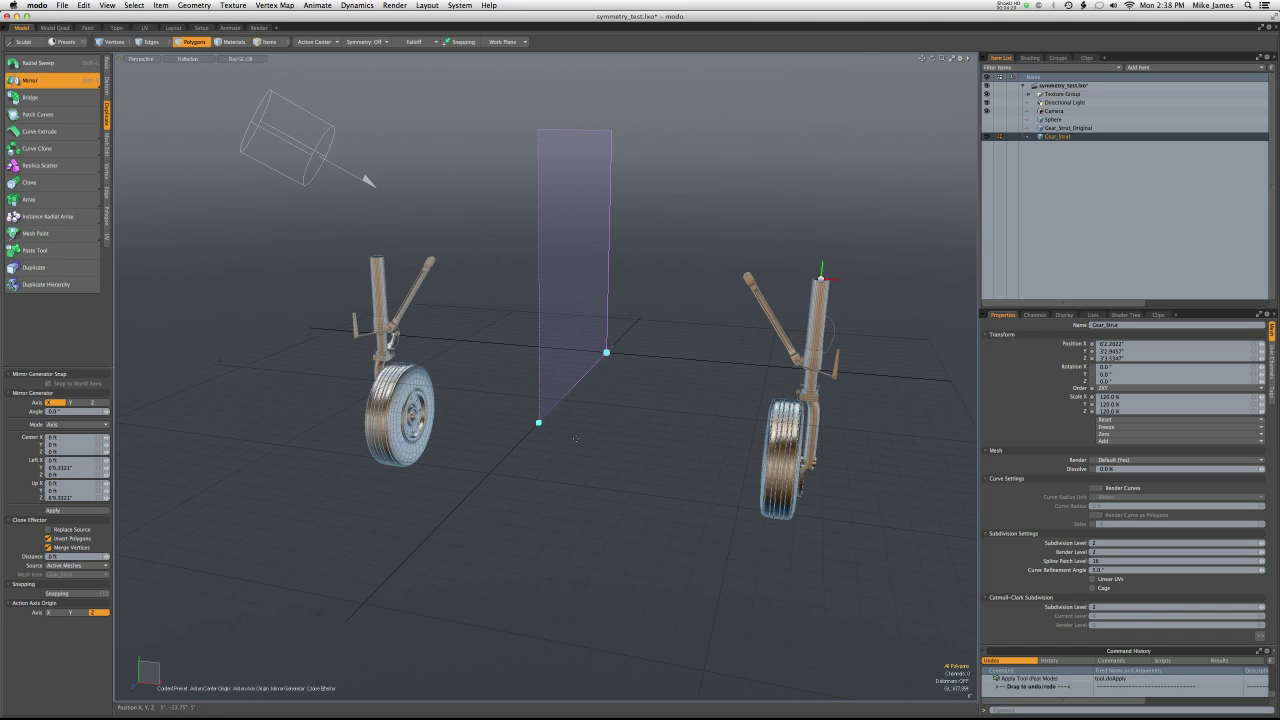
mouse_move(607, 439)
left_mouse_down("alt")
mouse_move(800, 436)
mouse_move(614, 434)
left_mouse_up("alt")
key("super+z")
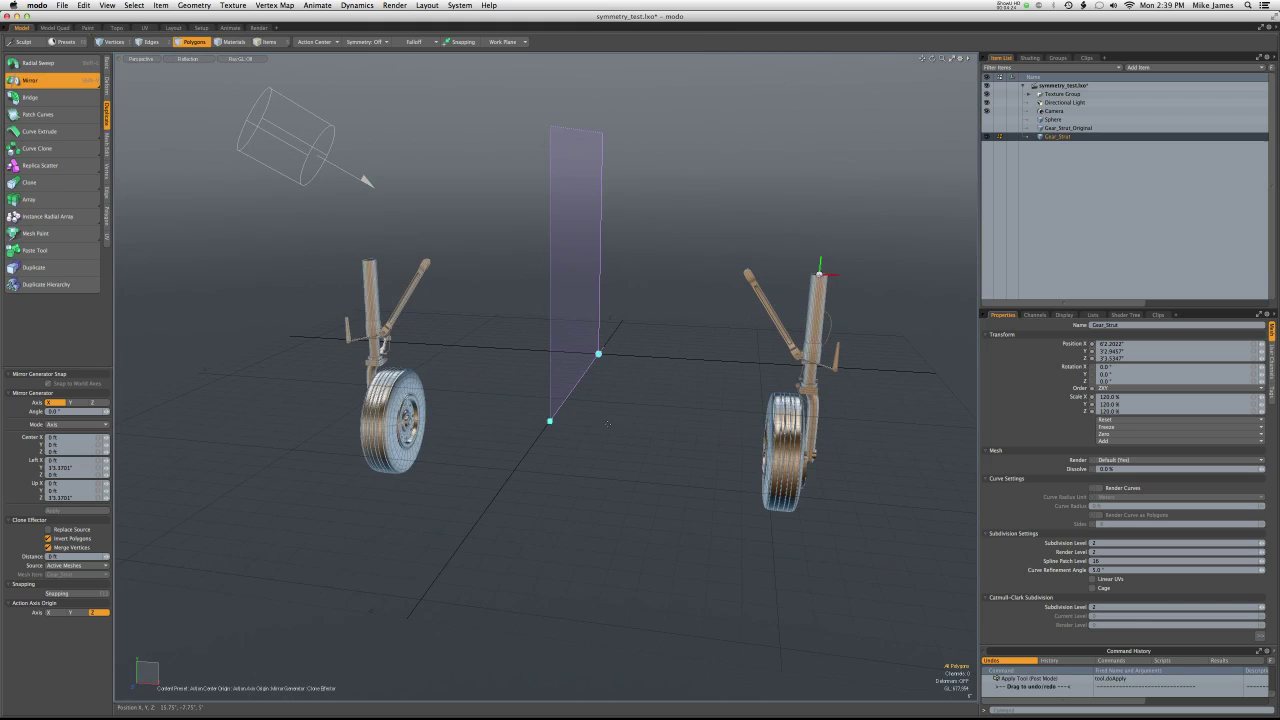
key("super+z")
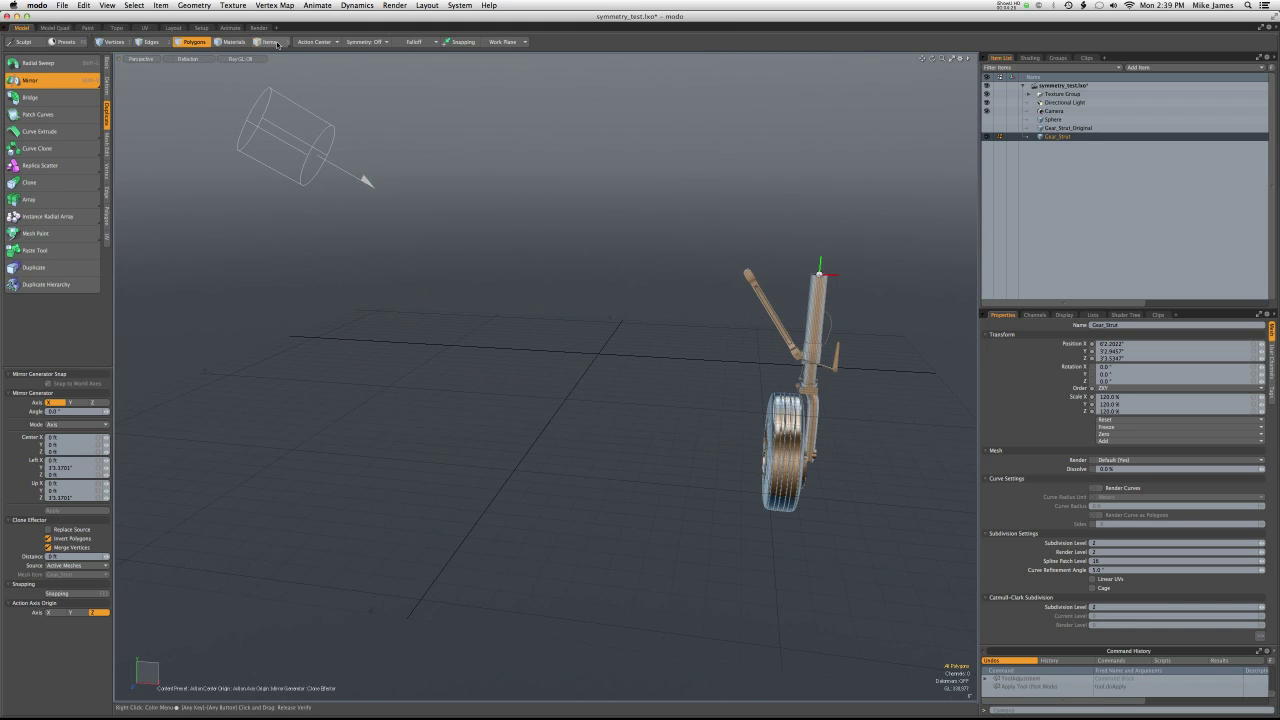
In item mode, mirror the scaled Gear_Strut item across the X axis about the world origin as a separate mesh item
left_click(270, 43)
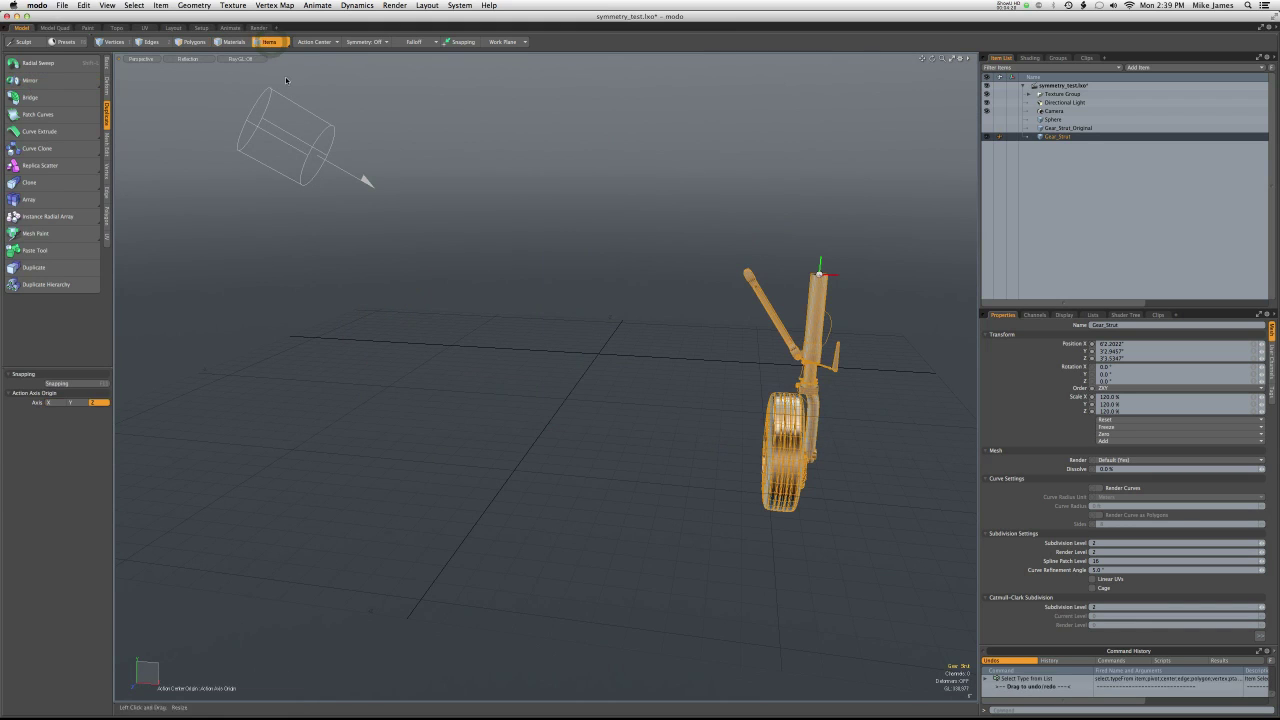
left_click(31, 80)
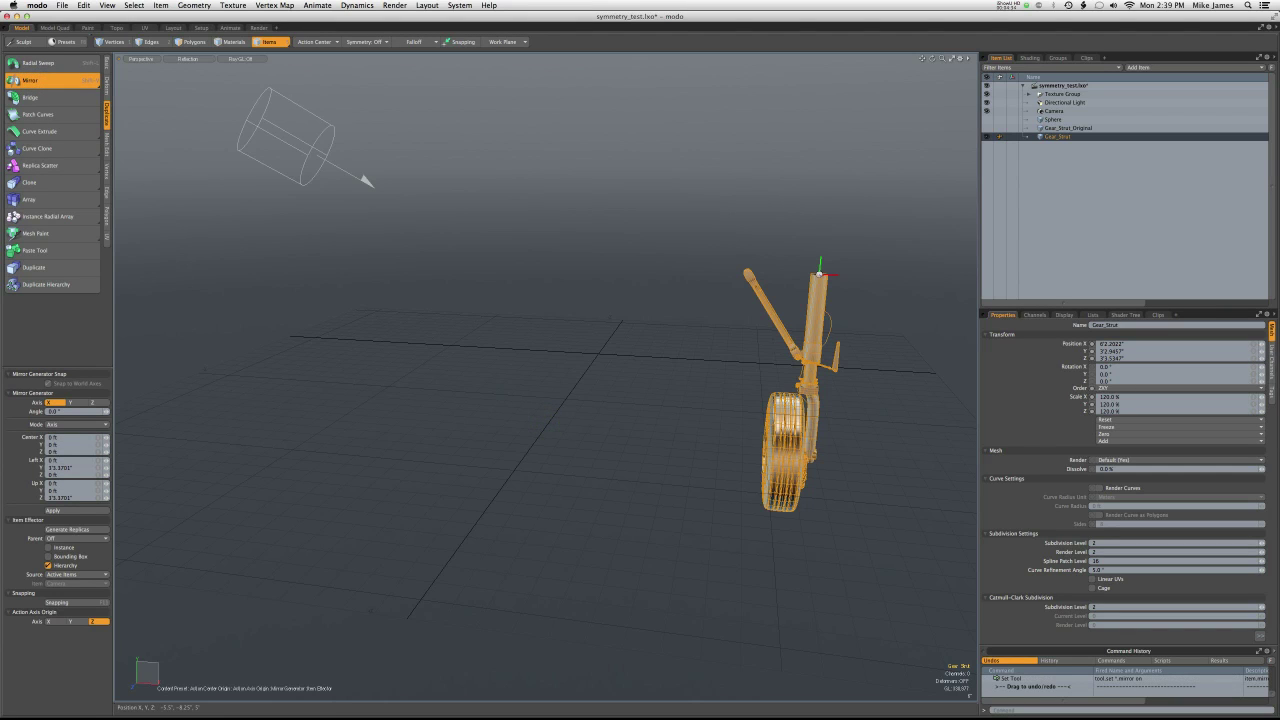
left_click(539, 448)
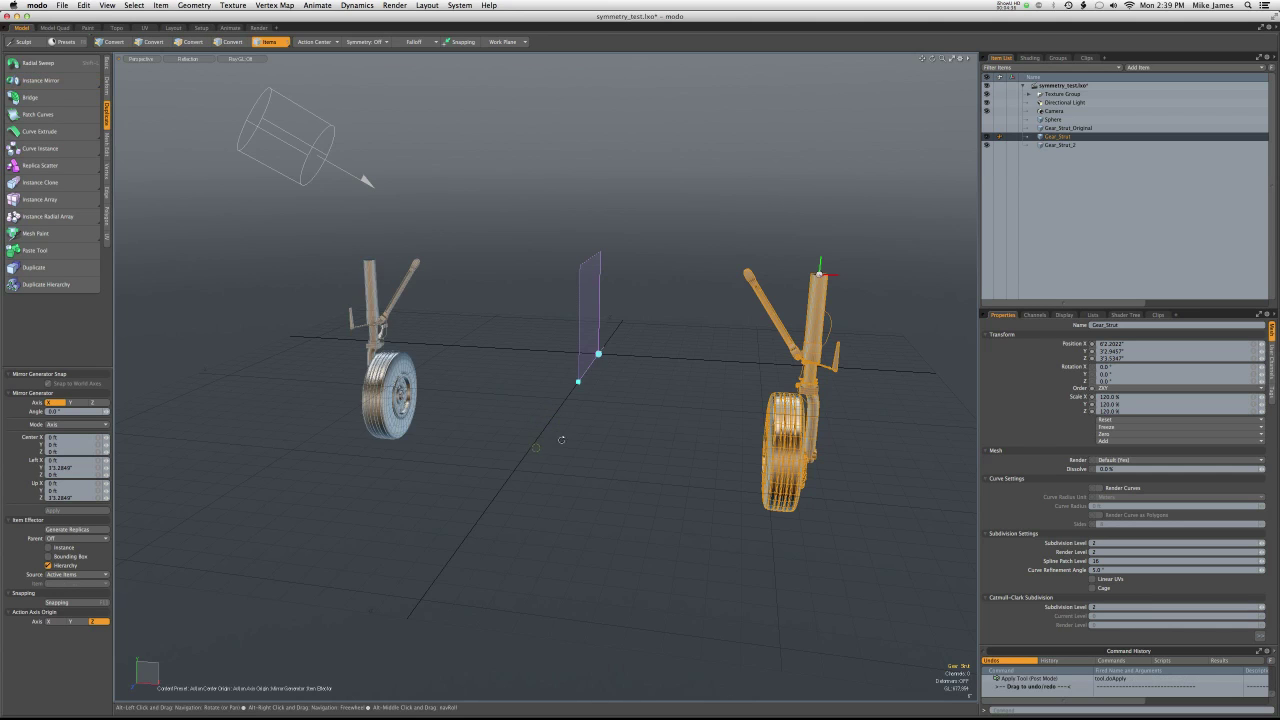
left_click_drag(536, 448, 561, 436, "alt")
Compare the sizes of the original and mirrored struts in the Front view, then return to the Perspective view
key("ctrl+space")
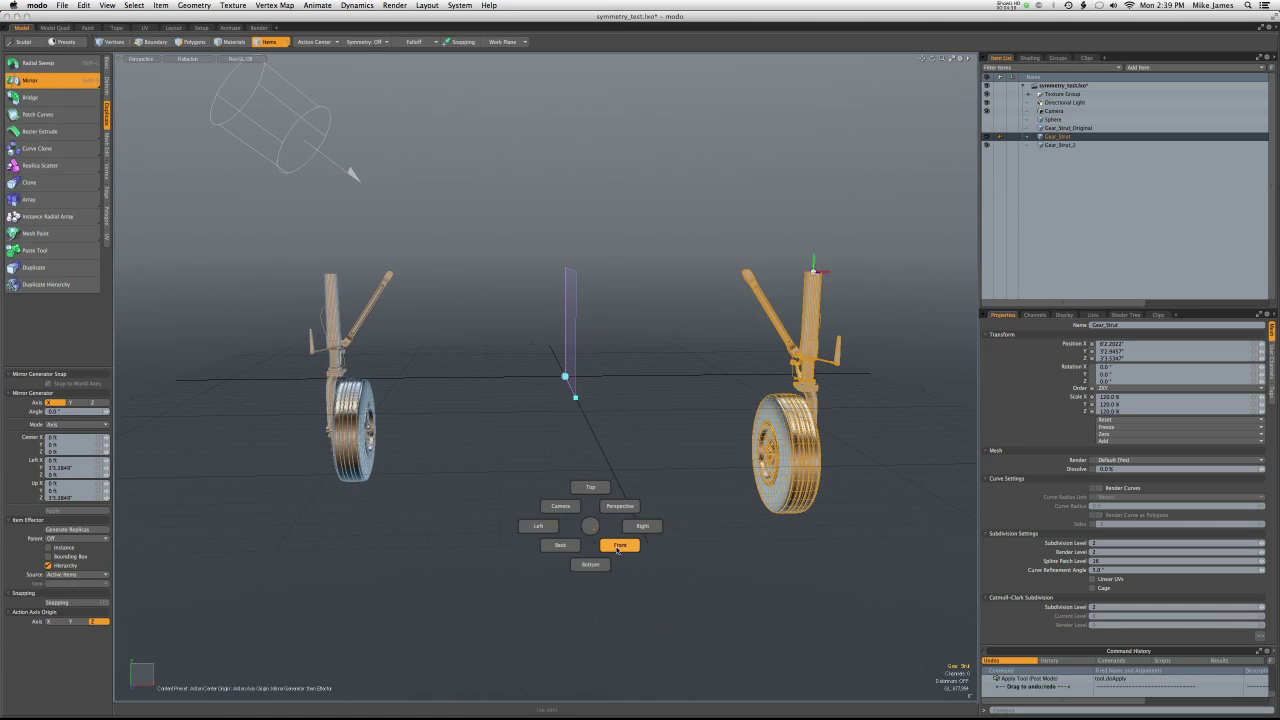
left_click(620, 548)
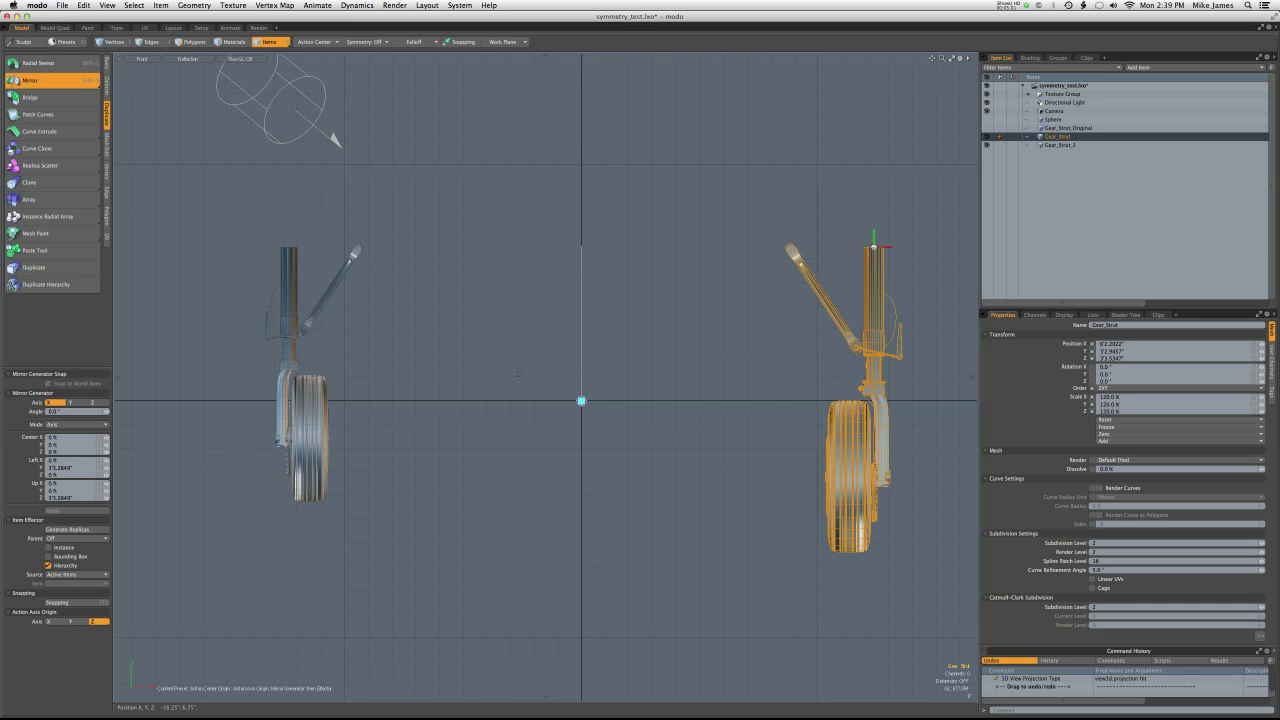
key("ctrl+space")
left_click(549, 336)
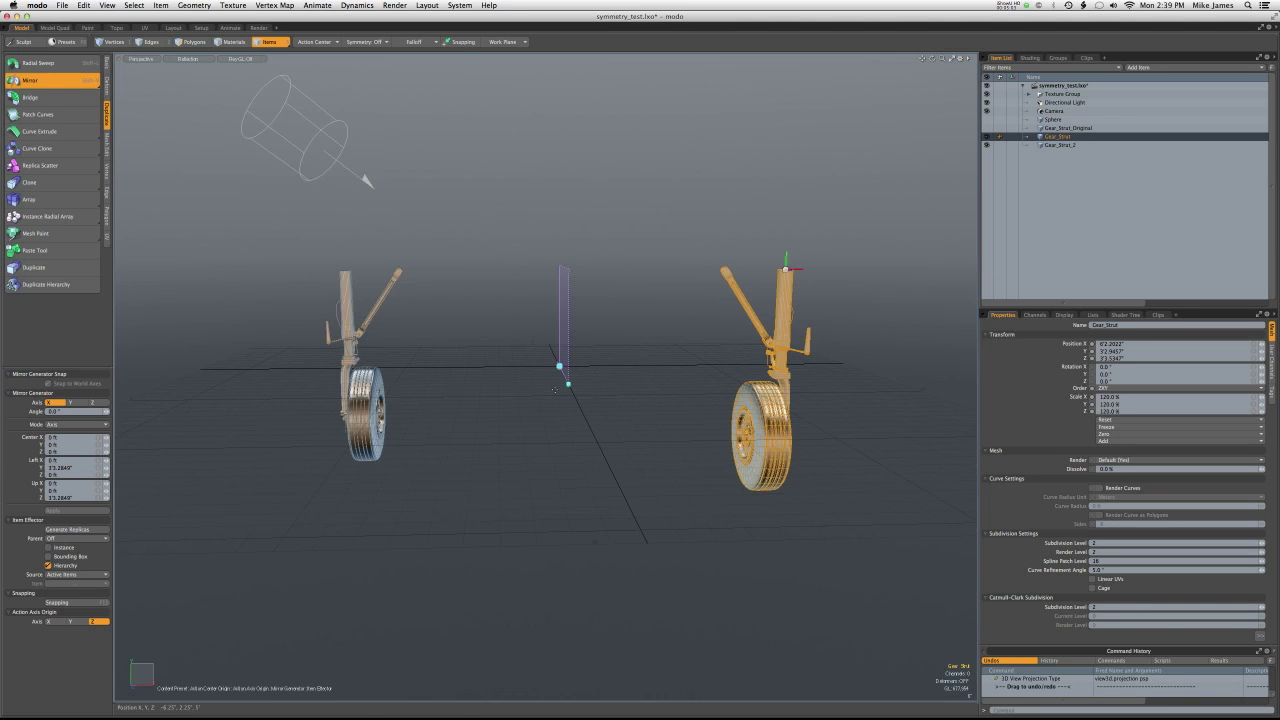
left_click_drag(543, 409, 498, 436, "alt")
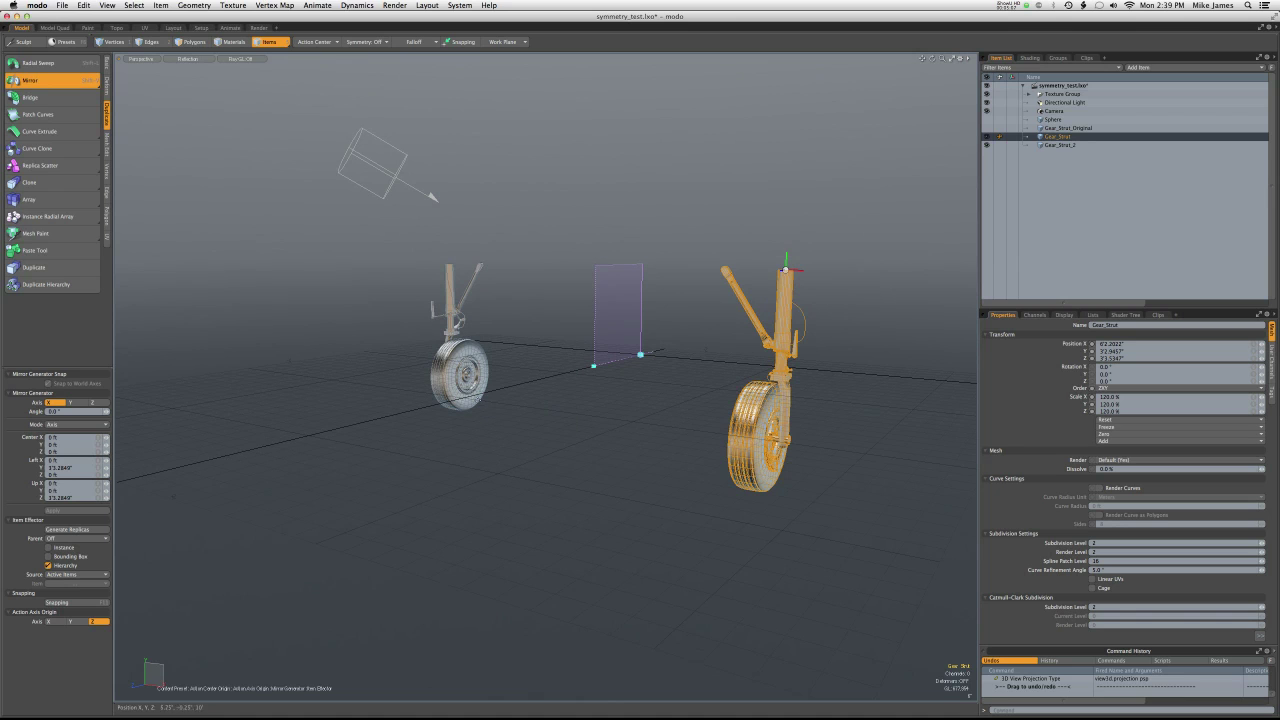
Drop the Mirror tool, then undo back through the item mirror of Gear_Strut
key("q")
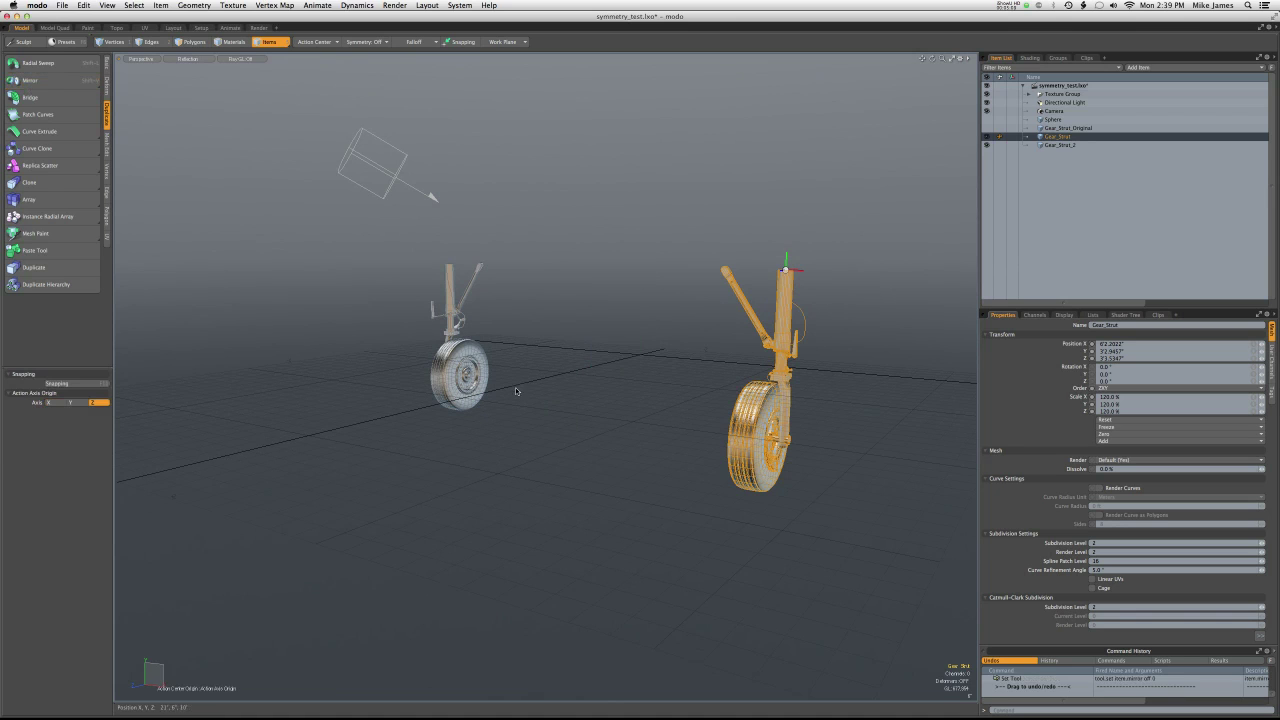
key("super+z")
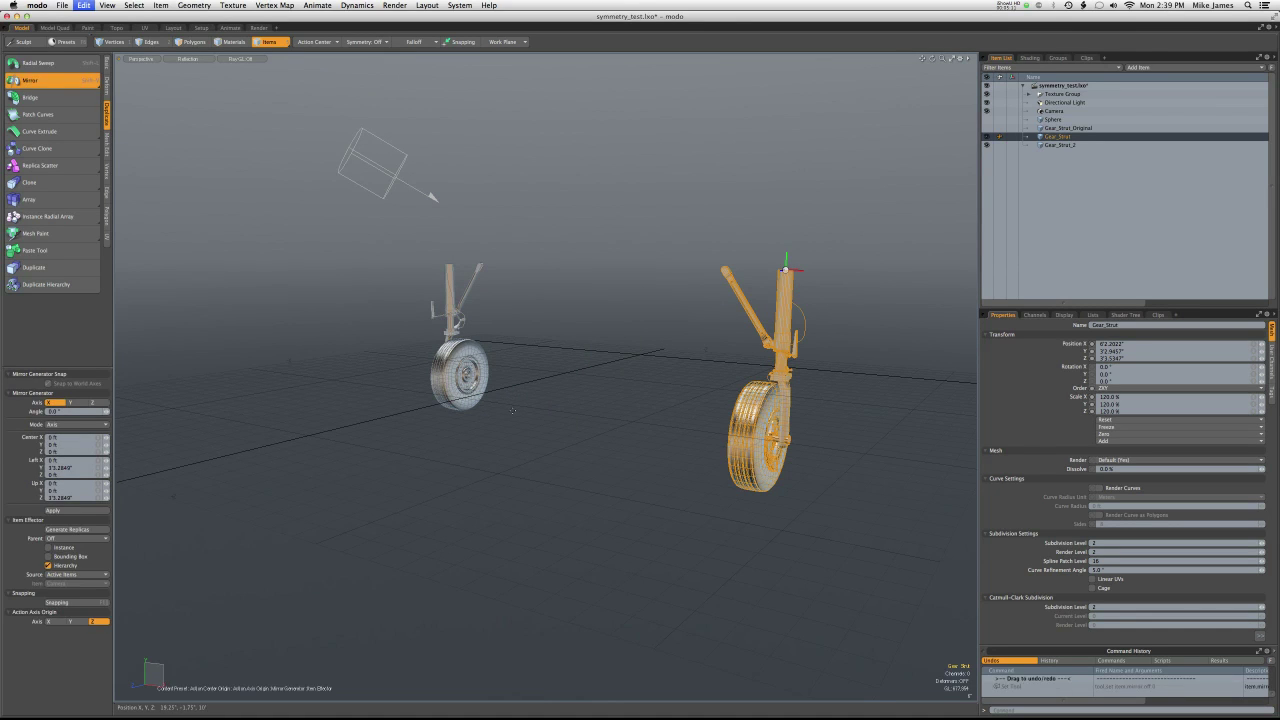
key("ctrl+z")
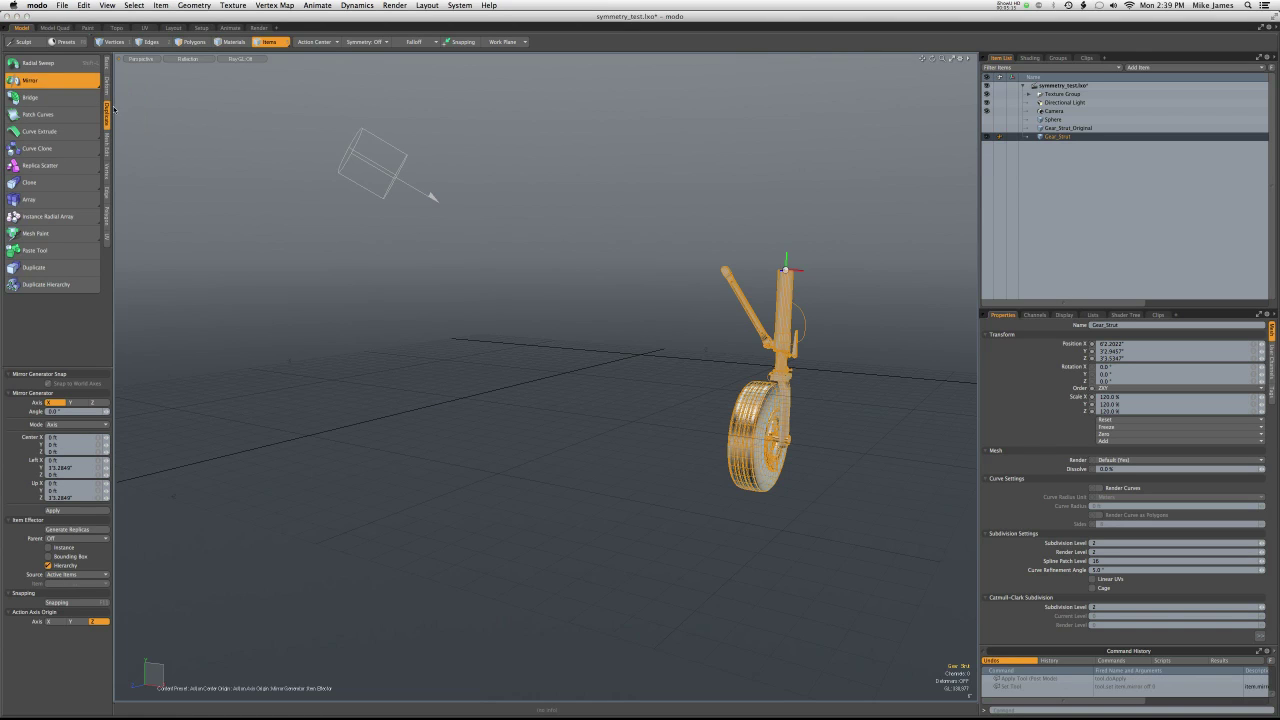
Create an Instance Mirror of the scaled Gear_Strut across the X axis about the world origin and undo it
left_click(50, 80, "ctrl")
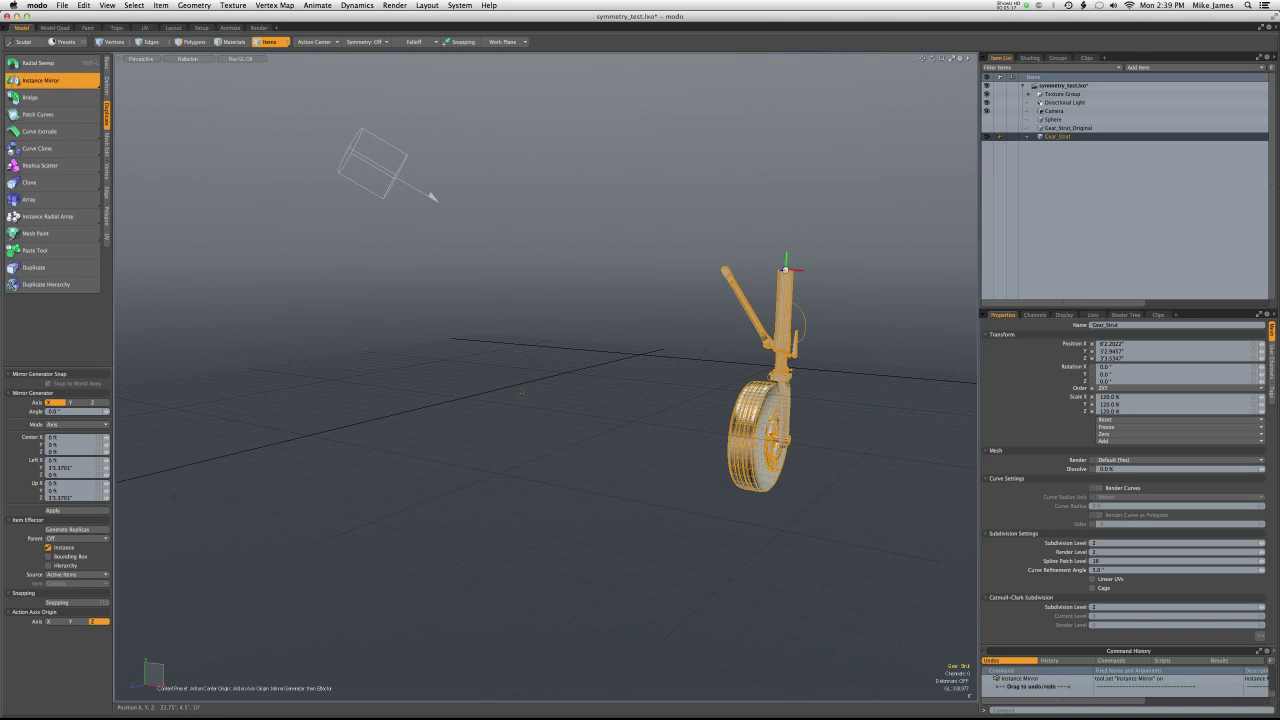
left_click(521, 391)
left_click_drag(556, 433, 623, 414, "alt")
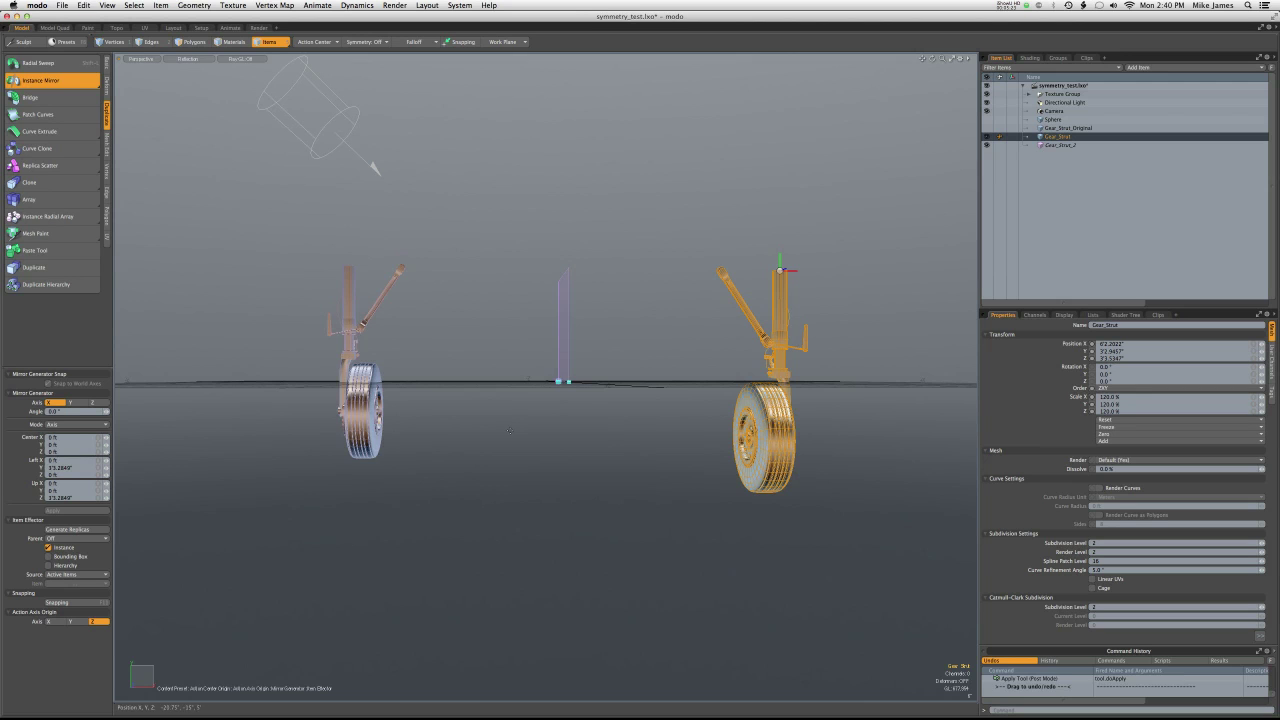
key("ctrl+z")
mouse_move(508, 432)
left_mouse_down("alt")
mouse_move(509, 451)
mouse_move(514, 434)
left_mouse_up("alt")
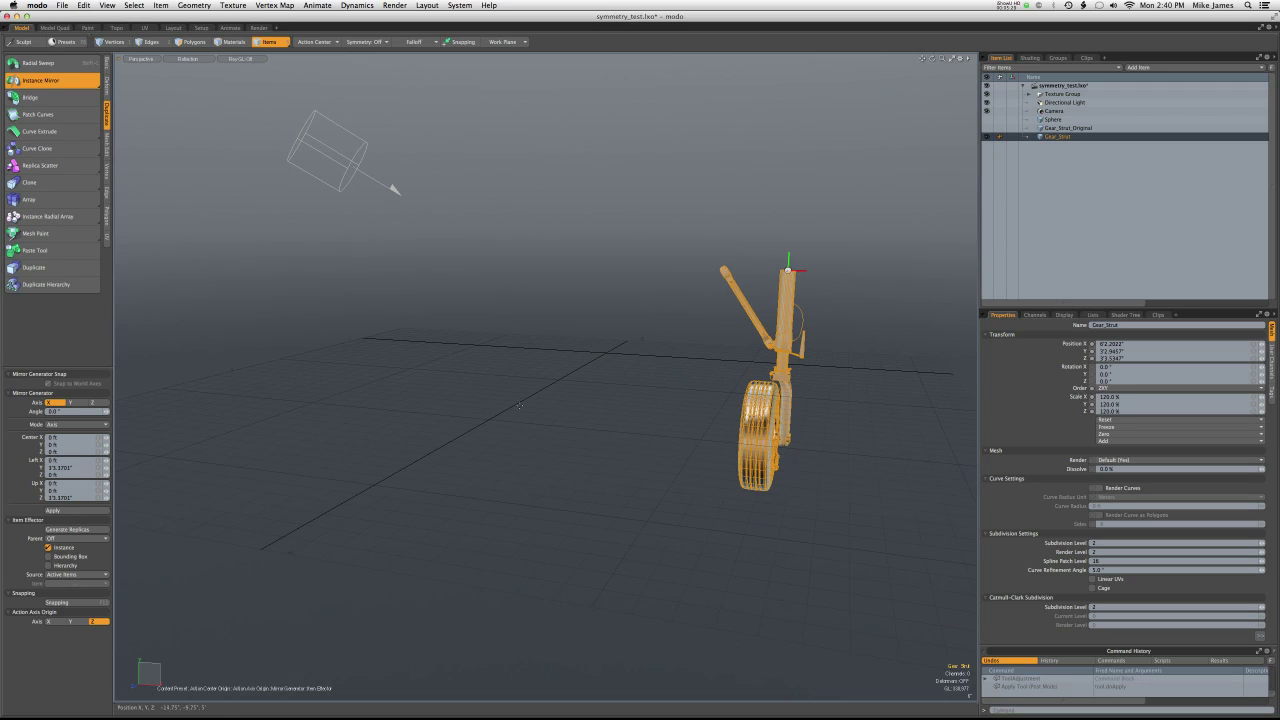
Switch from Instance Mirror to the regular Mirror tool and mirror the Gear_Strut item across the X axis about the world origin
left_click(81, 84)
left_click(81, 82)
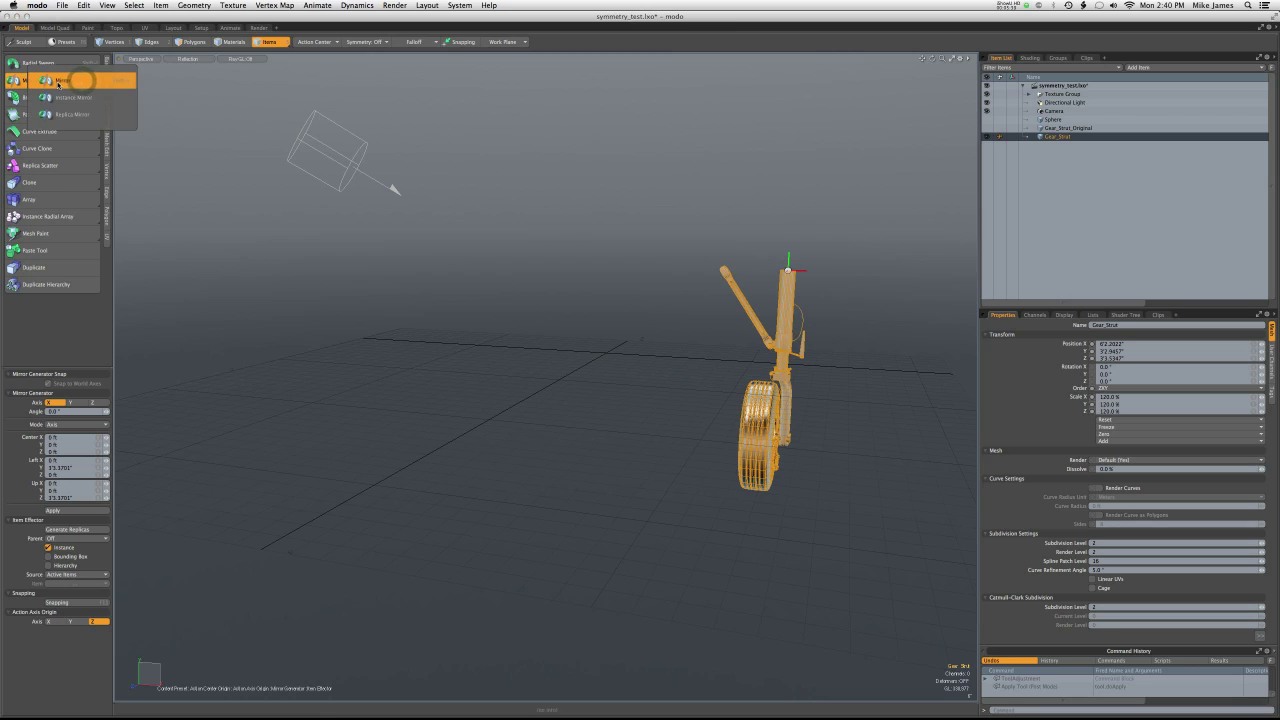
left_click(544, 408)
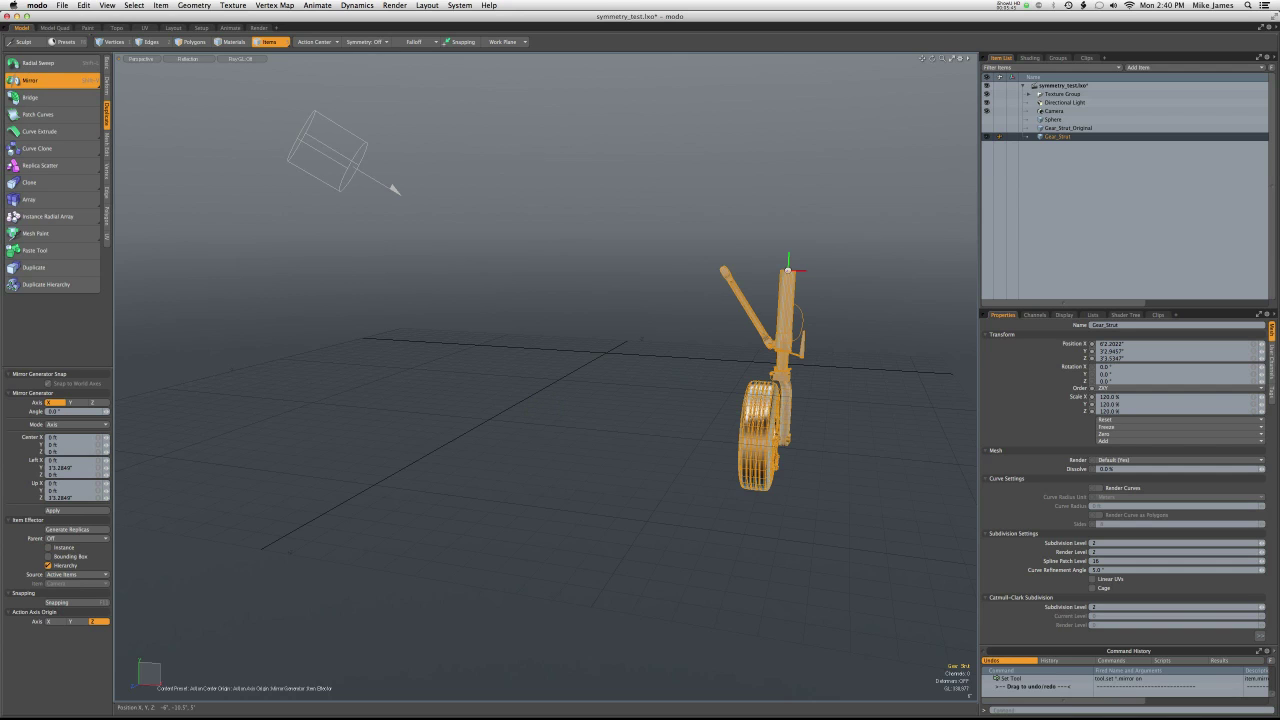
left_click(544, 416)
mouse_move(556, 440)
left_mouse_down("alt")
mouse_move(606, 434)
mouse_move(553, 441)
left_mouse_up("alt")
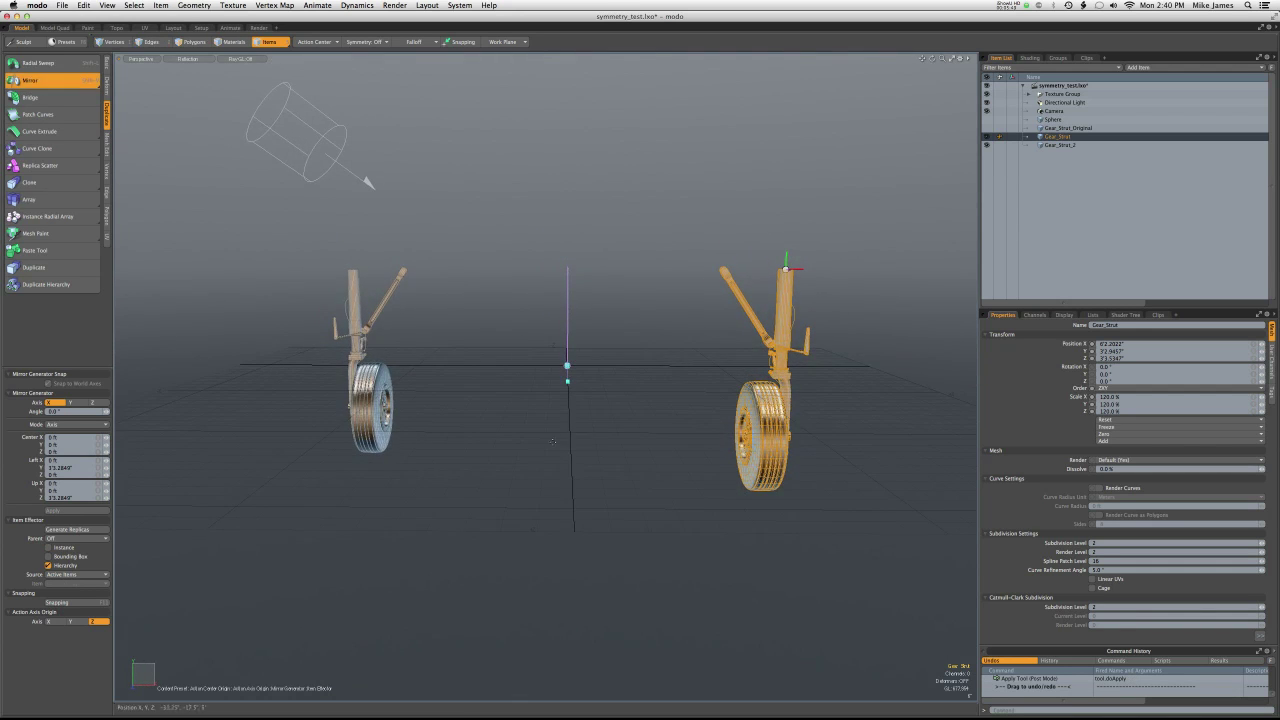
Select the mirrored copy Gear_Strut_2 and set its X, Y and Z scale to 120%
left_click(1044, 145)
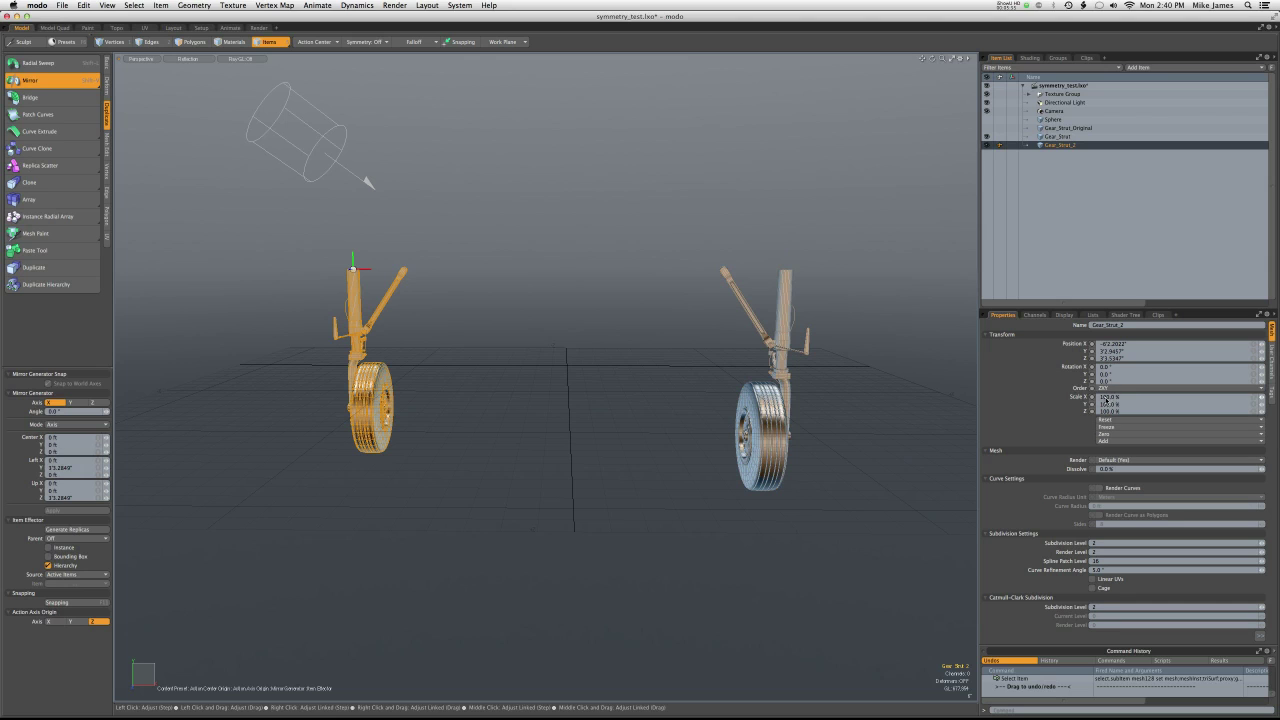
left_click(1104, 397)
type("120")
key("Return")
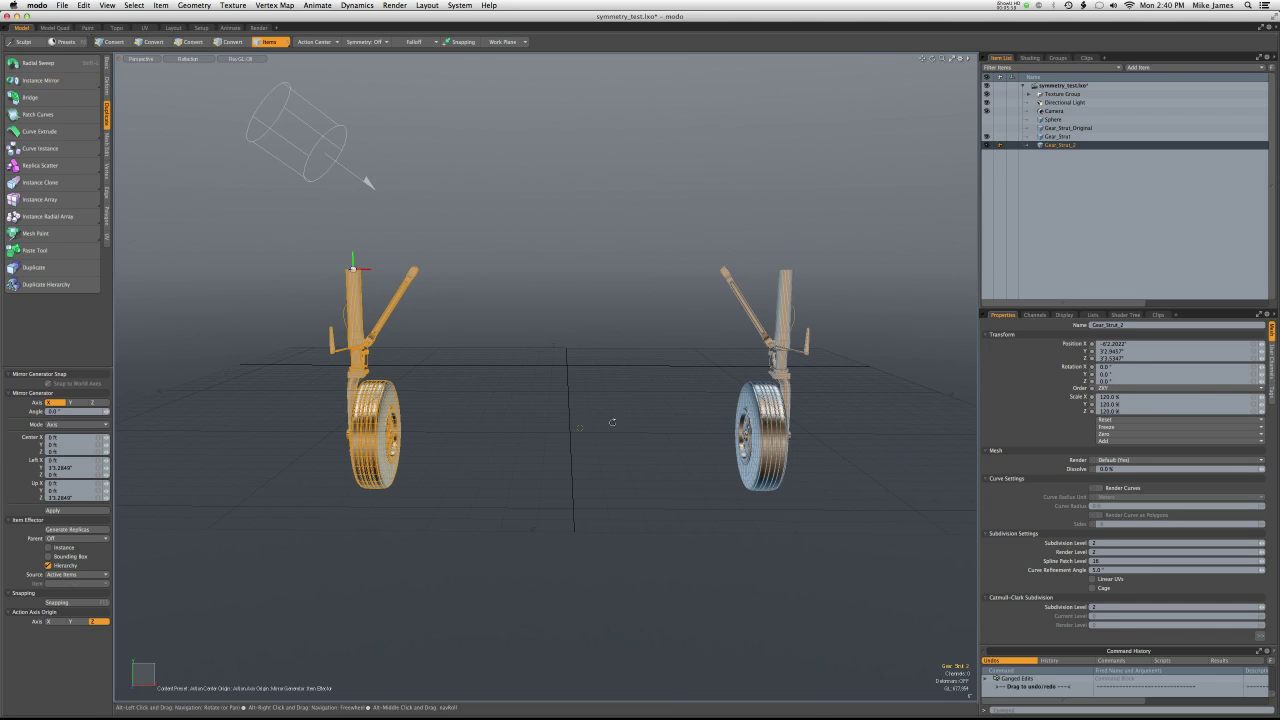
left_click_drag(608, 422, 578, 420, "alt")
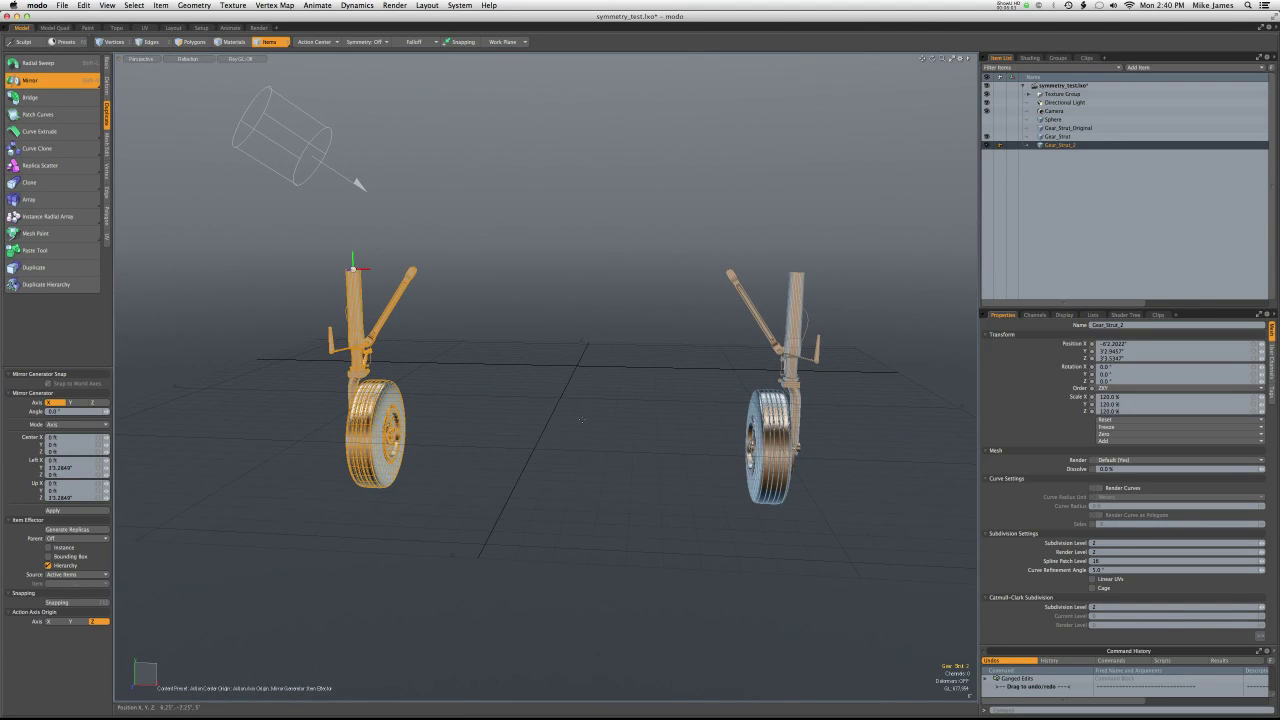
Undo the mirrored copy's scaling, its selection and the item mirror itself
key("super+z")
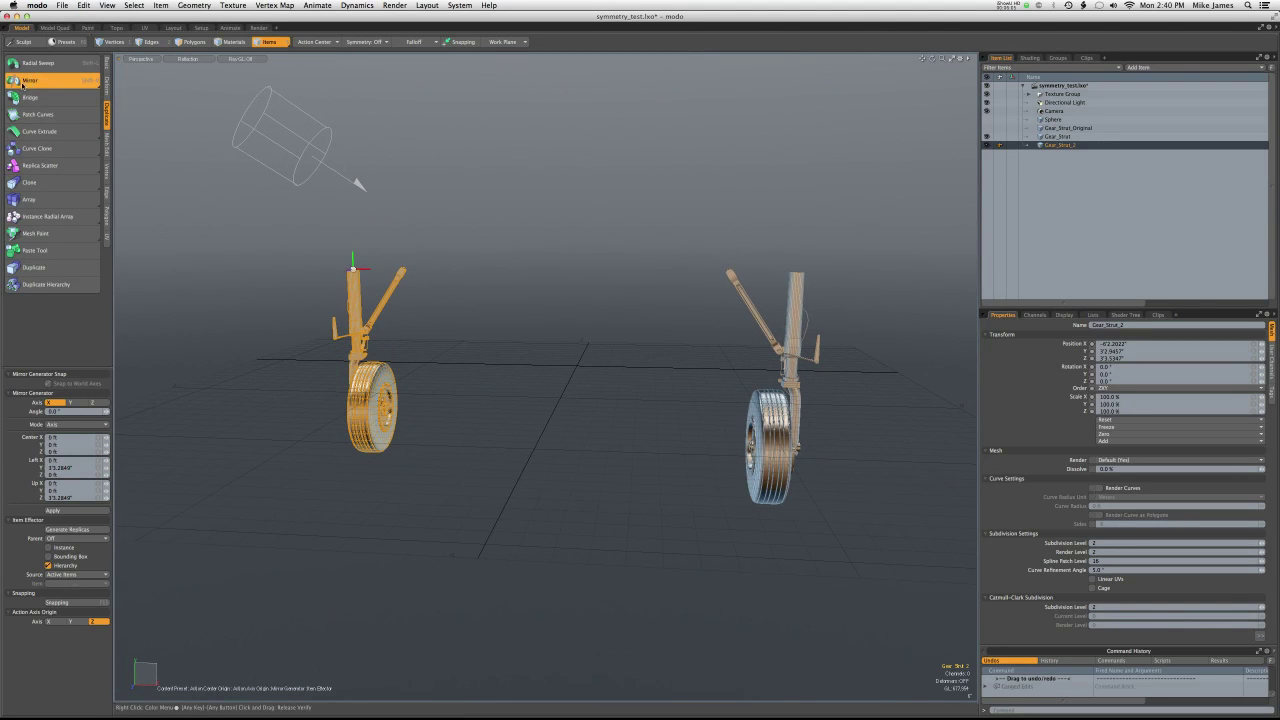
key("super+z")
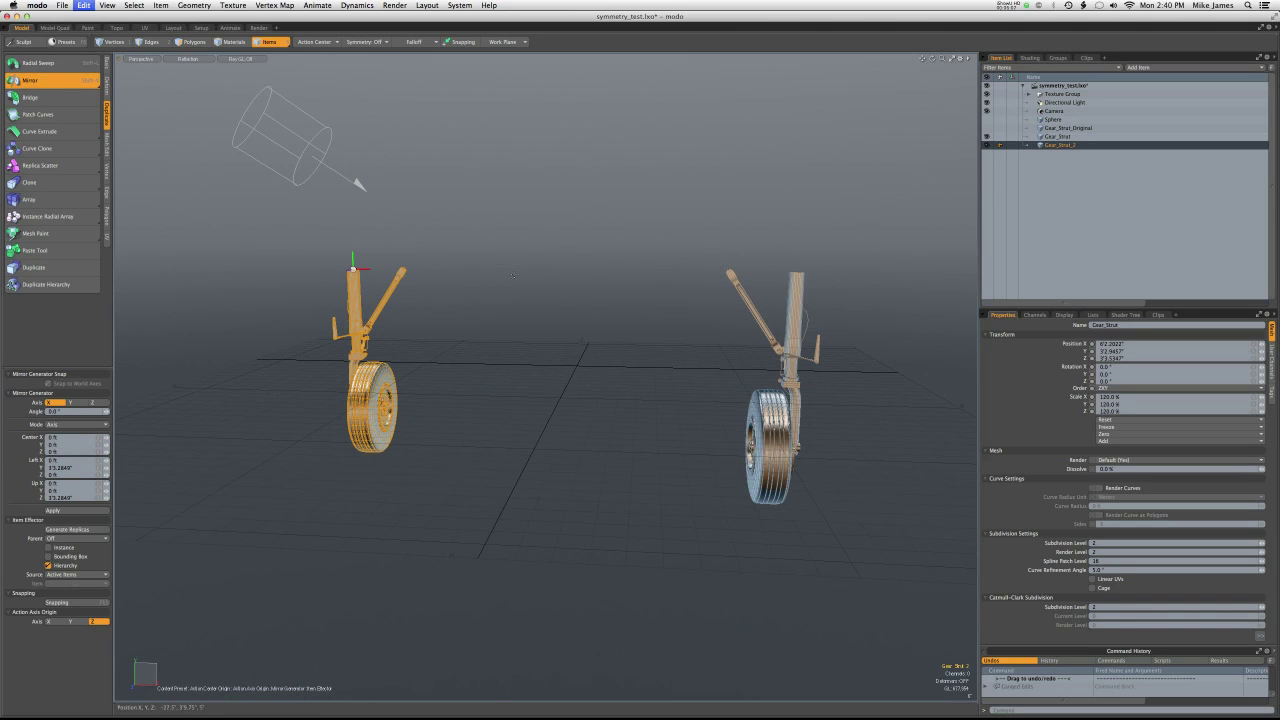
key("super+z")
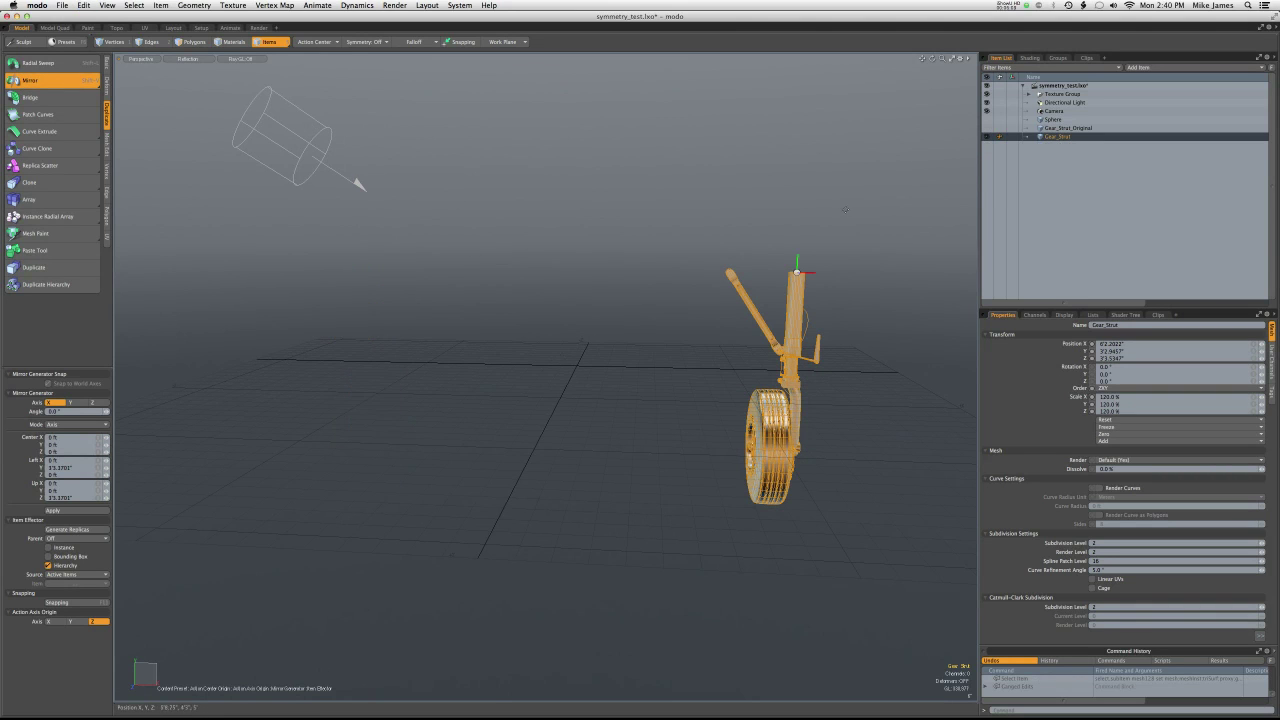
Duplicate the Gear_Strut item and drop the Mirror tool
right_click(1041, 138)
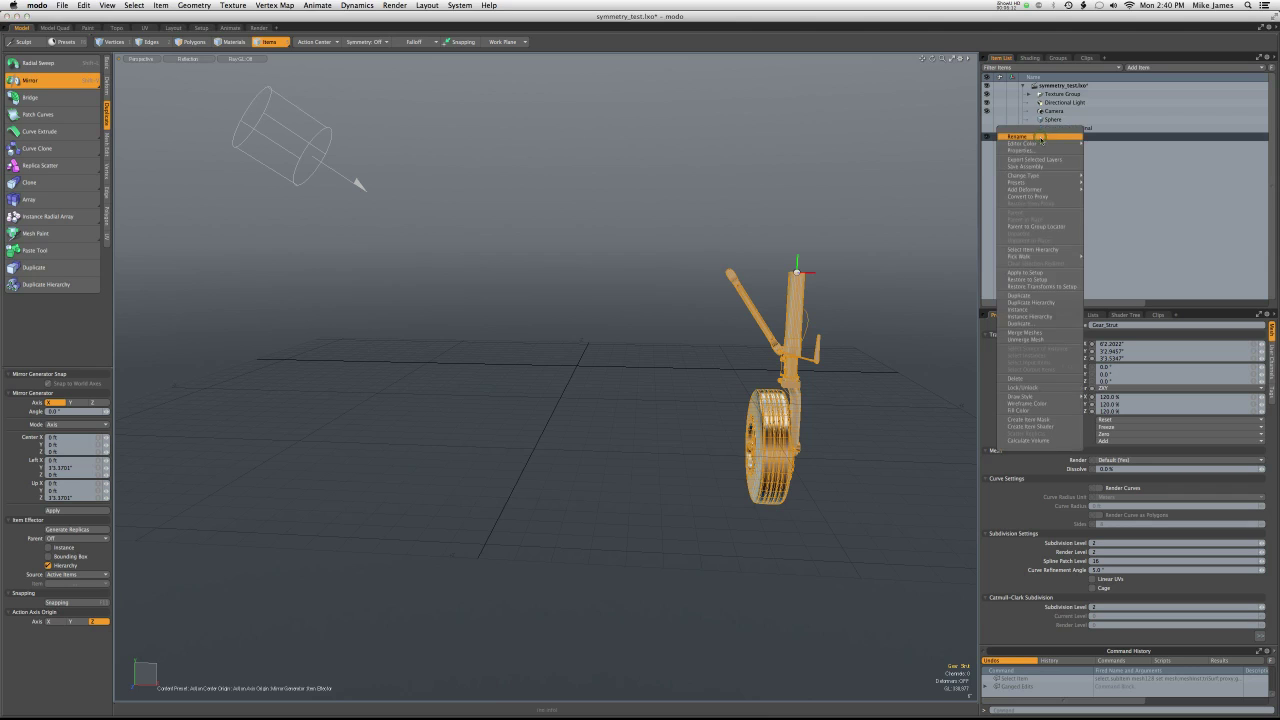
left_click(1027, 297)
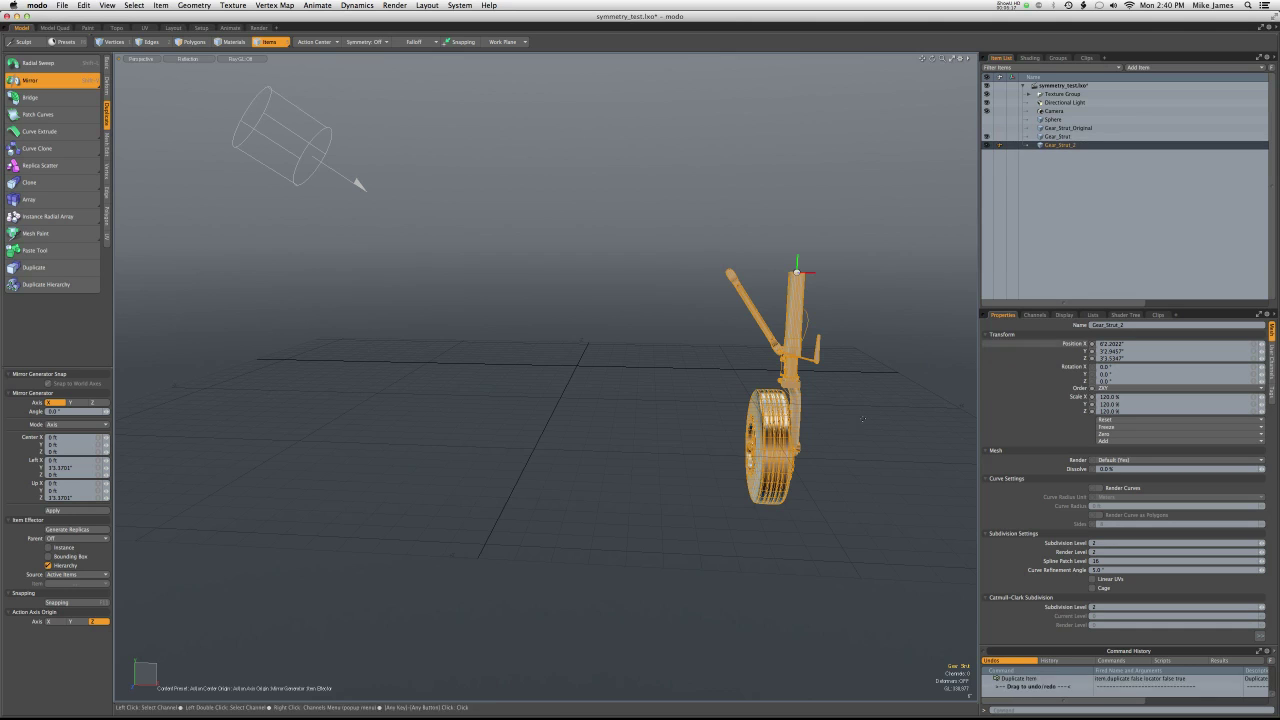
key("q")
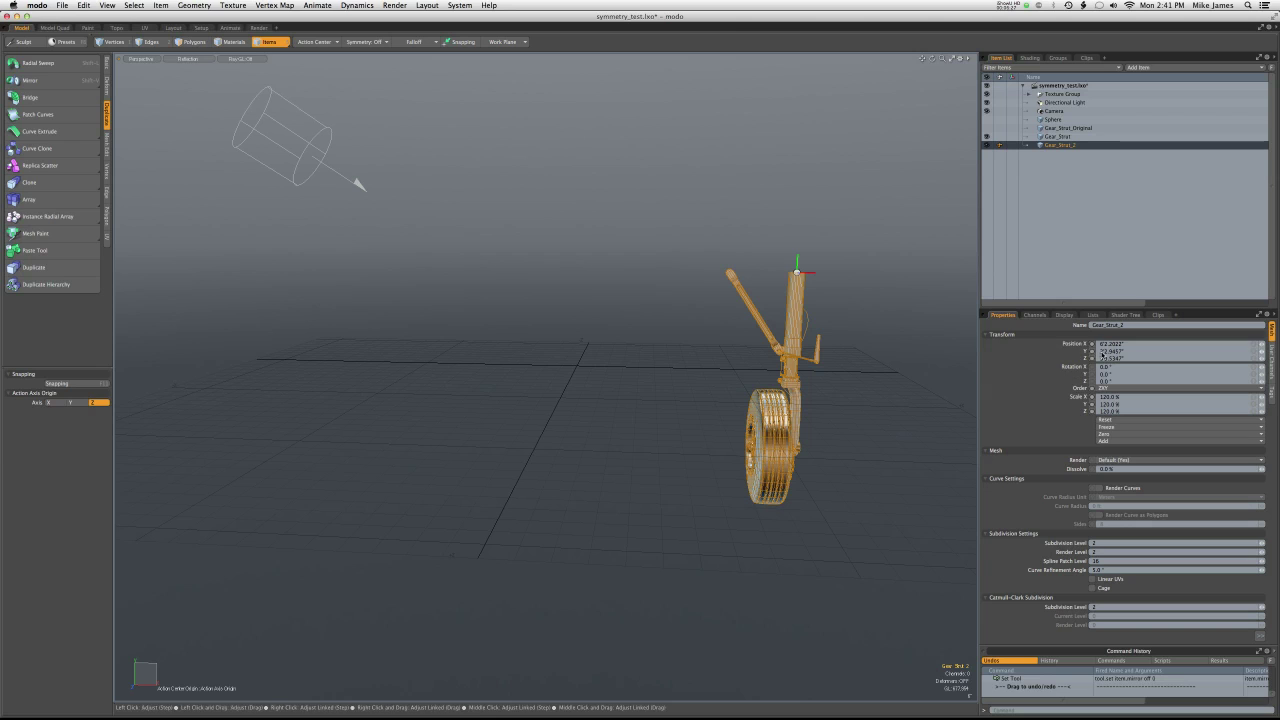
Set the duplicated strut's X position to -6'2.2022" to place it on the opposite side of the origin
left_click(1104, 344)
left_click(1101, 344)
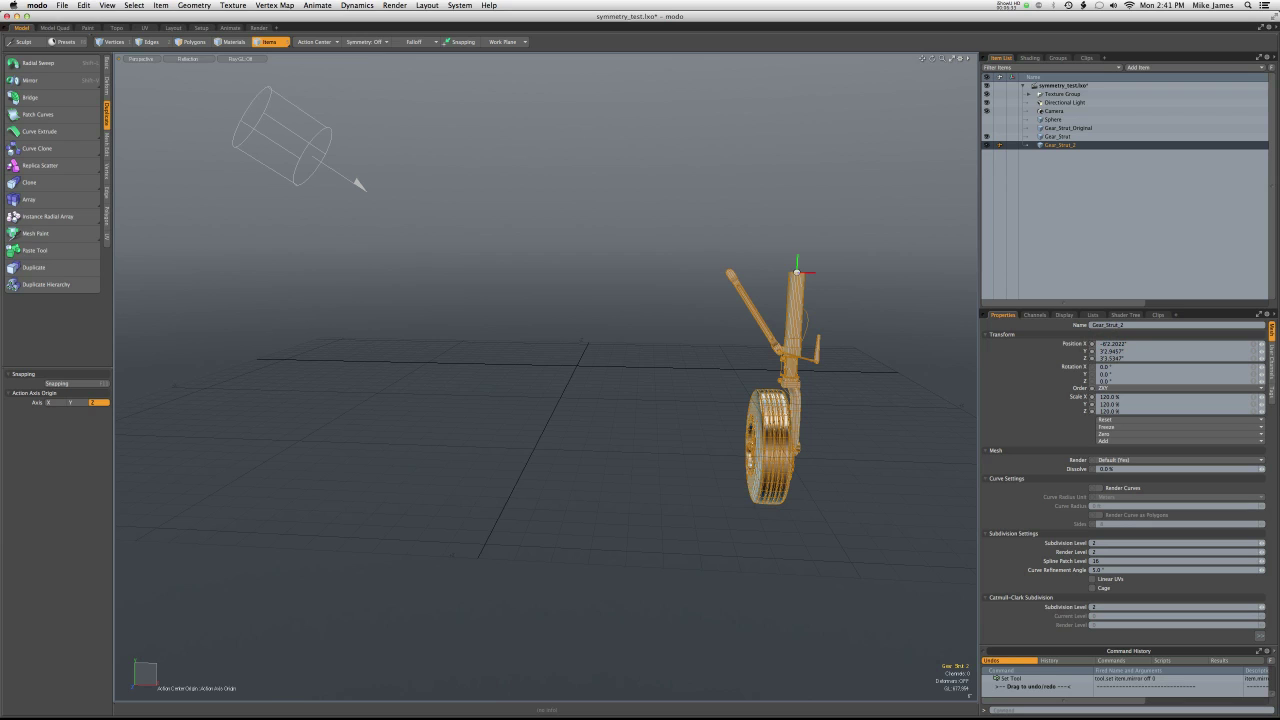
type("-")
key("Return")
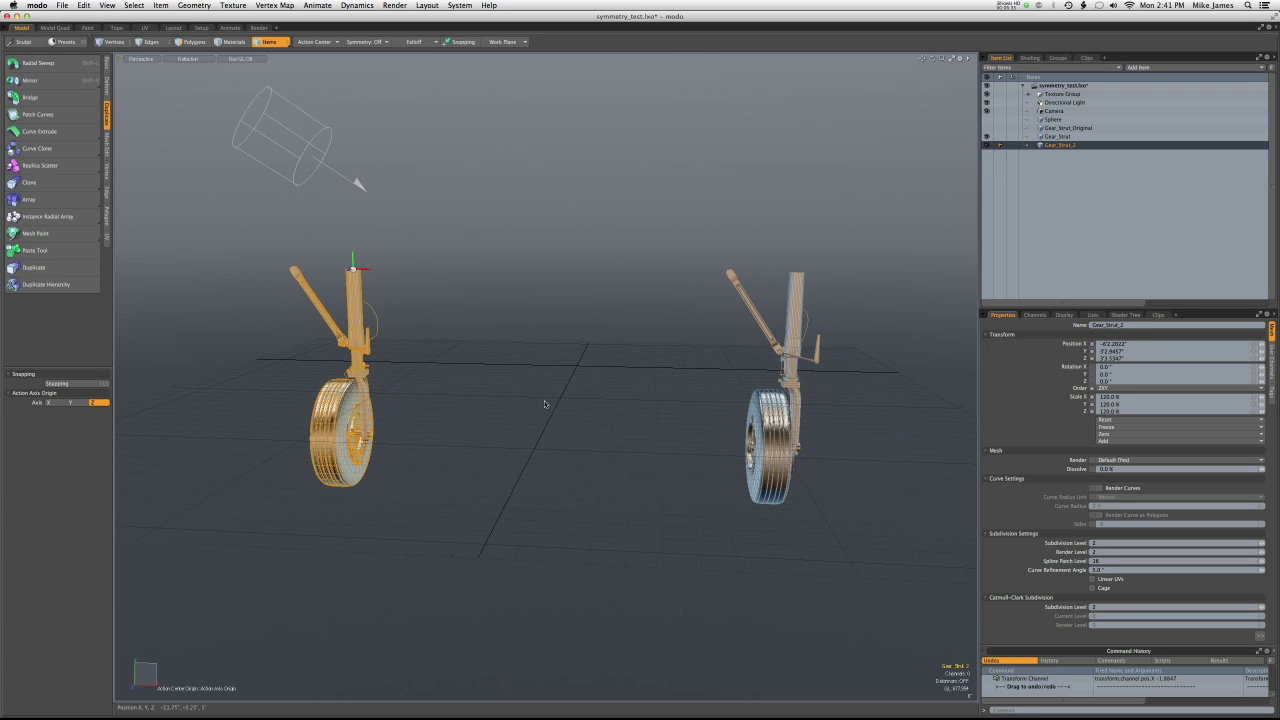
left_click_drag(577, 429, 621, 423, "alt")
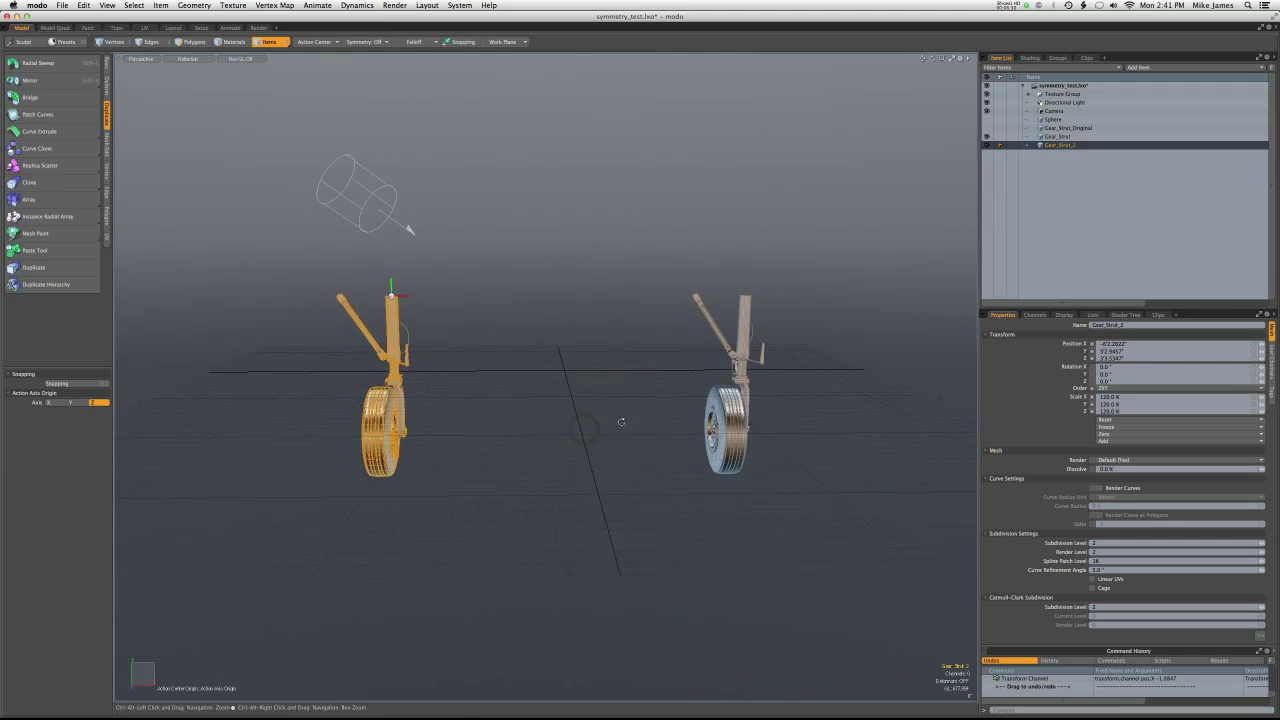
Set the duplicated strut's X scale to -120% to flip it into a mirror image of the original
left_click(1102, 397)
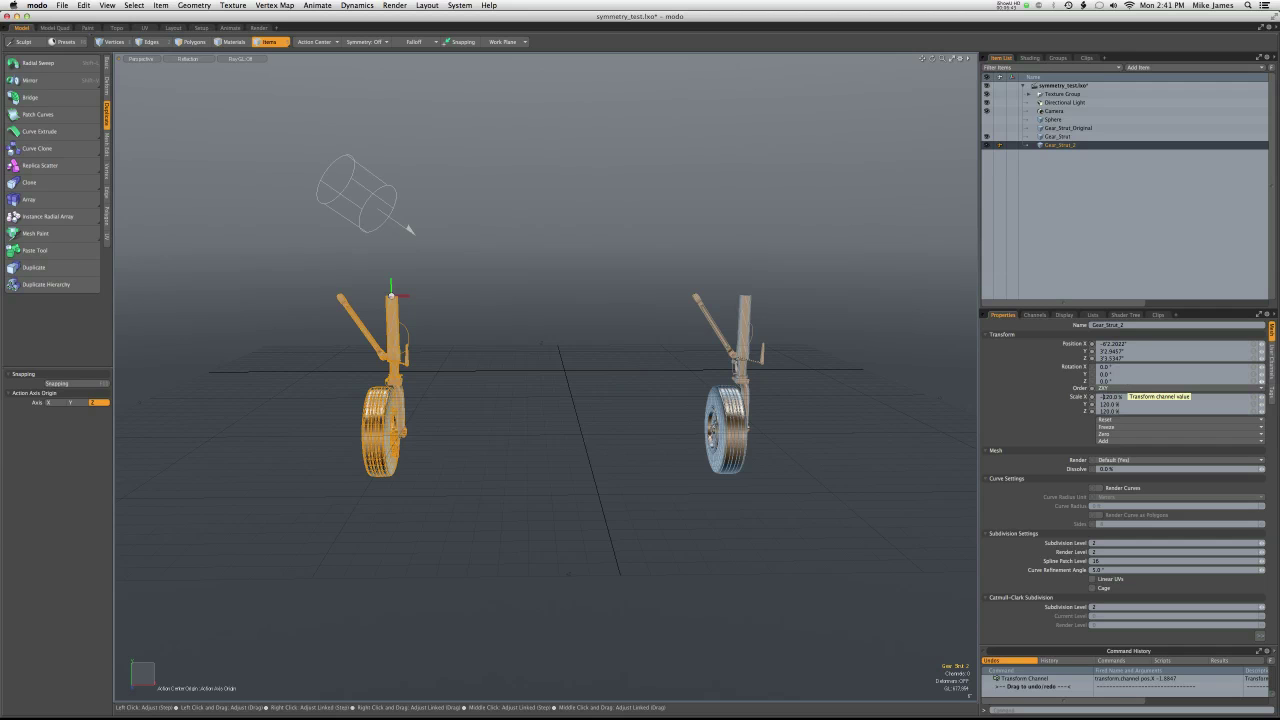
key("Return")
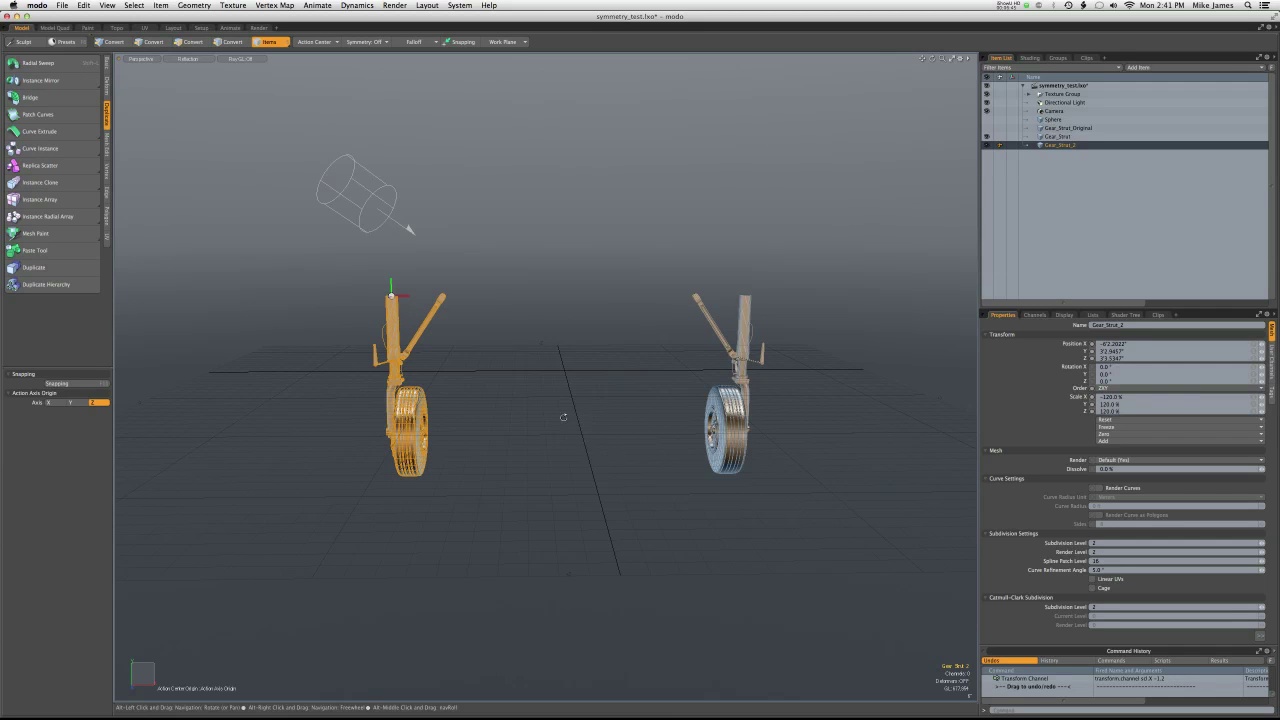
left_click_drag(563, 410, 589, 409, "alt")
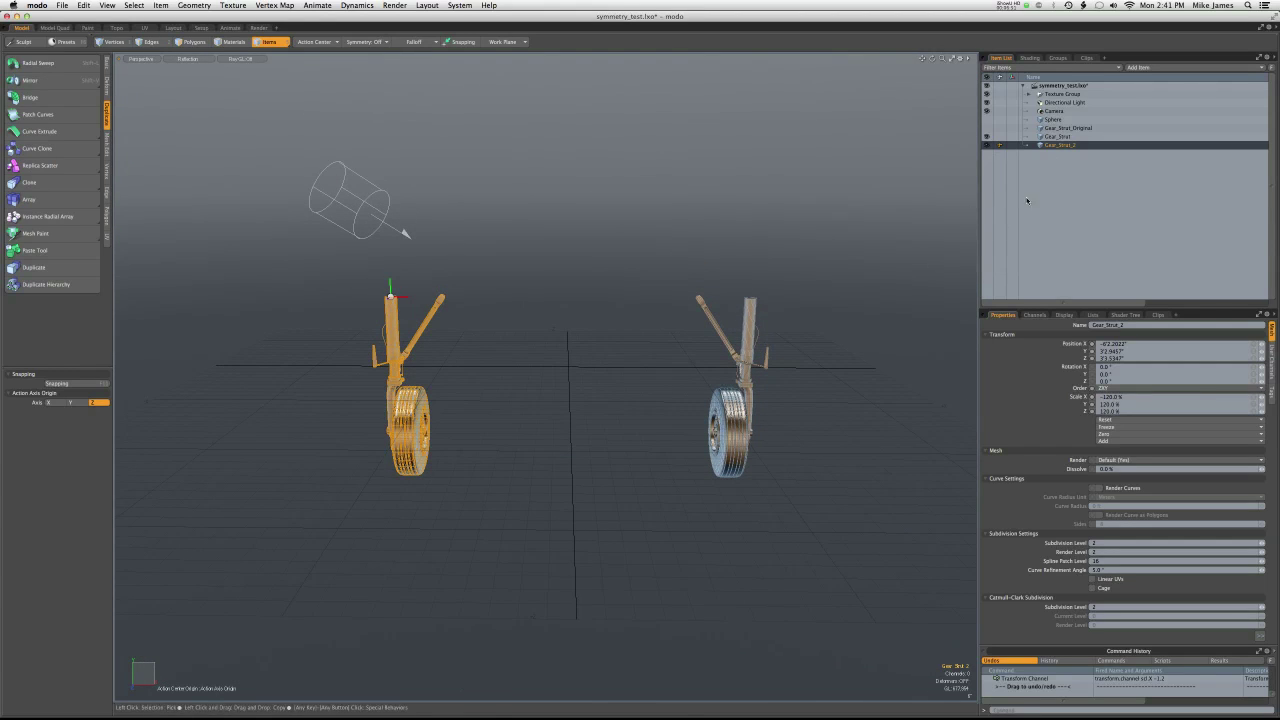
Delete the duplicated strut item Gear_Strut_2 from the scene
right_click(1042, 147)
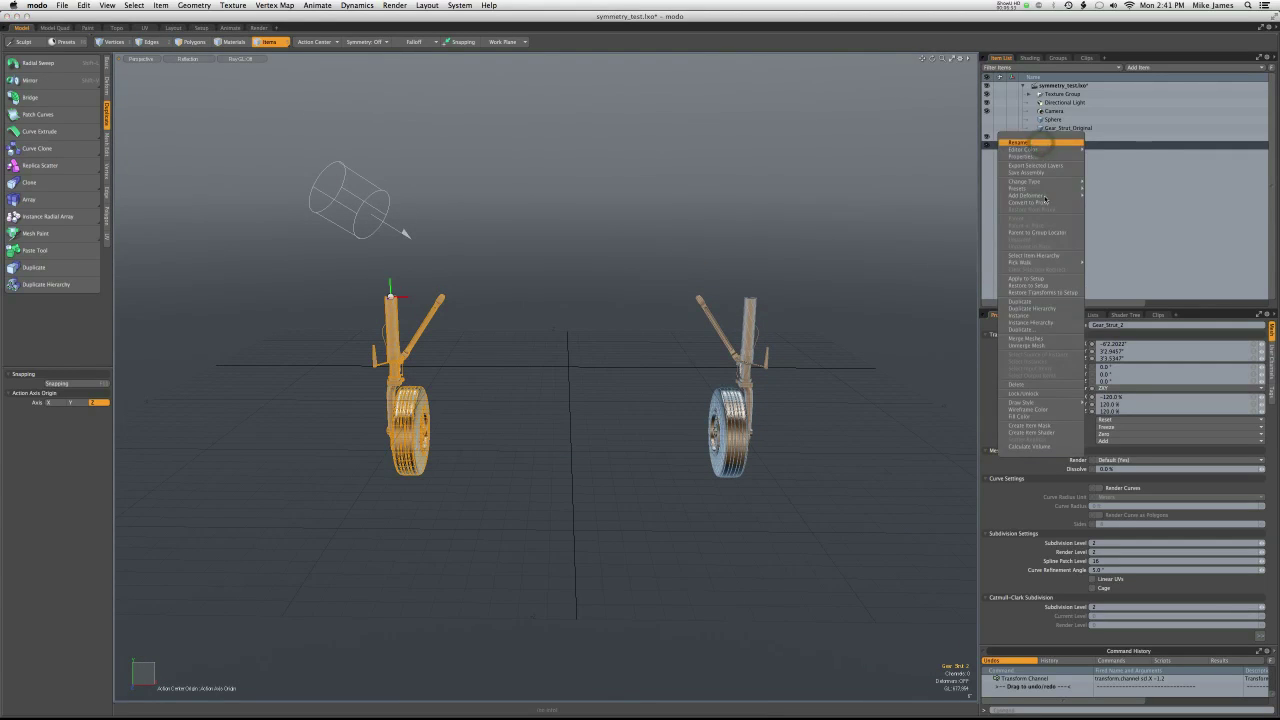
left_click(1018, 385)
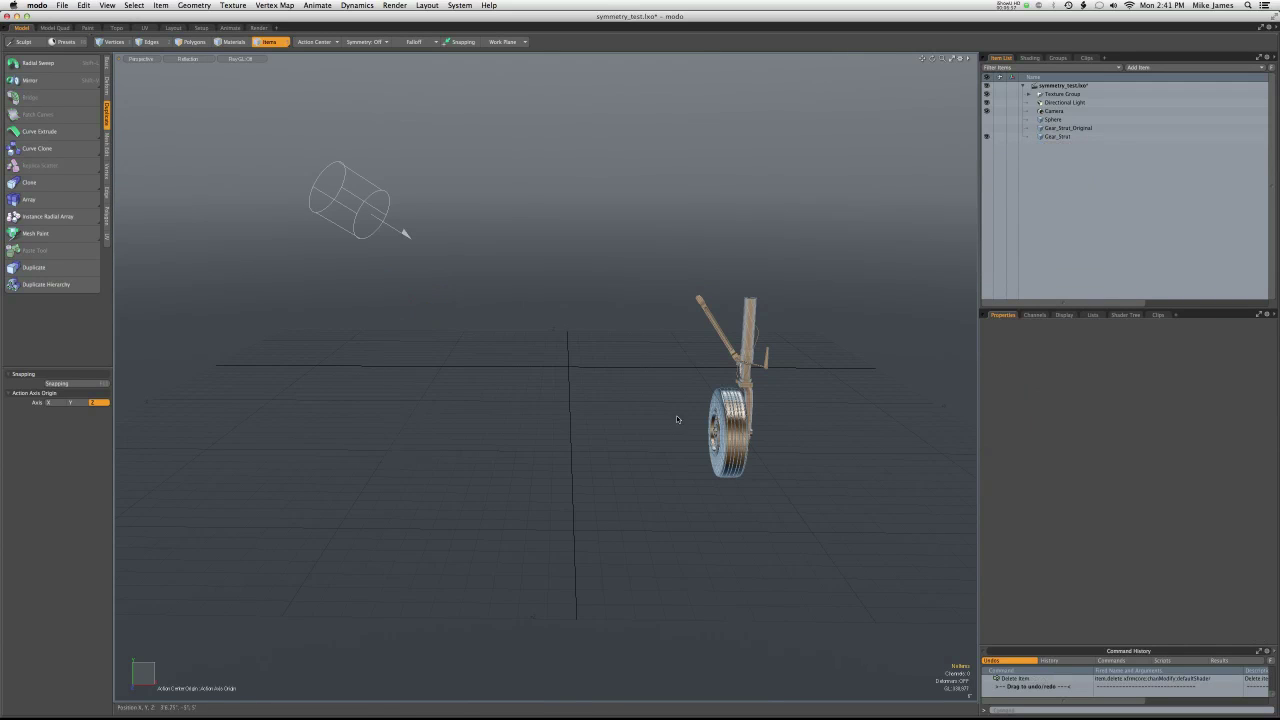
left_click_drag(745, 398, 713, 399, "alt+shift")
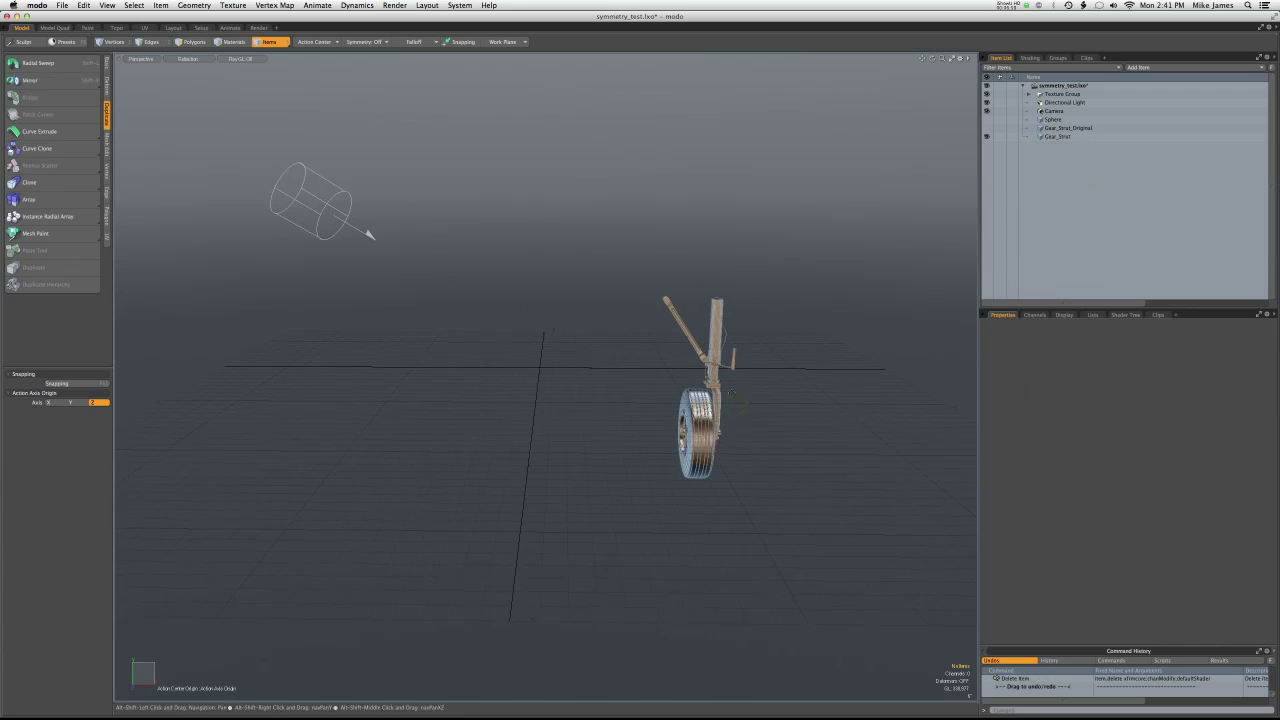
Select the Gear_Strut item and freeze its scale transform
left_click(1050, 137)
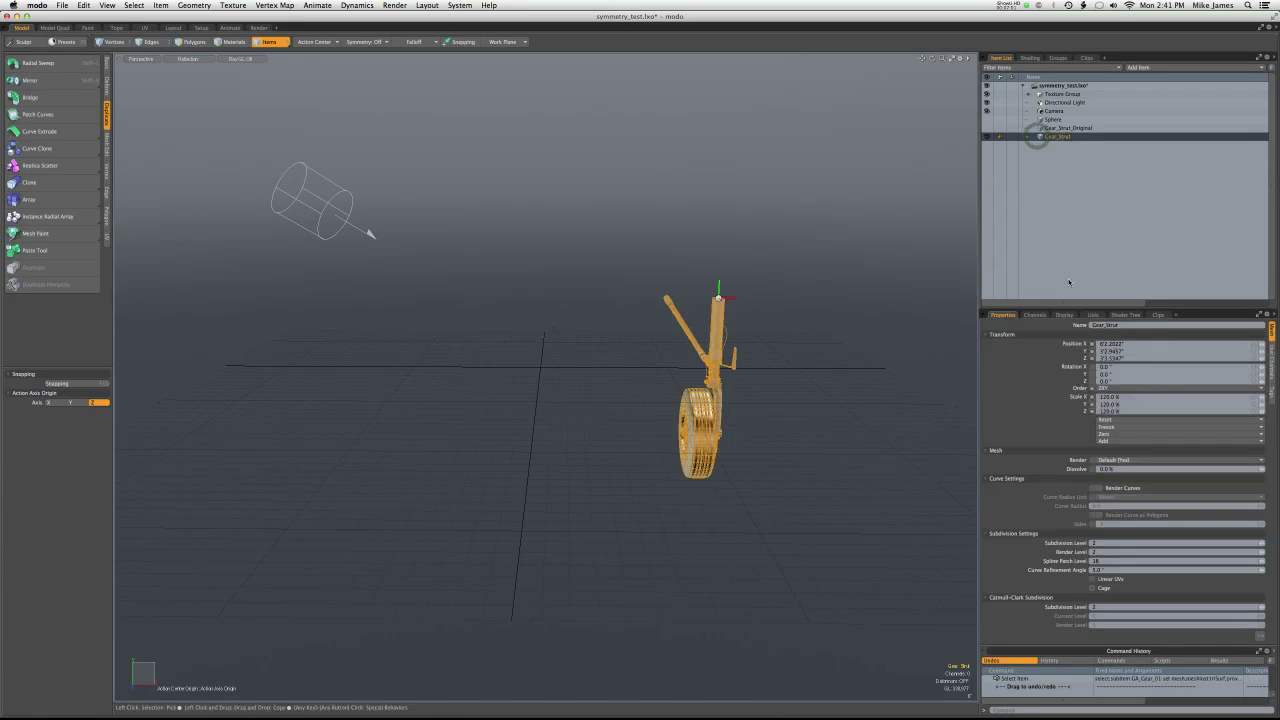
left_click(1113, 429)
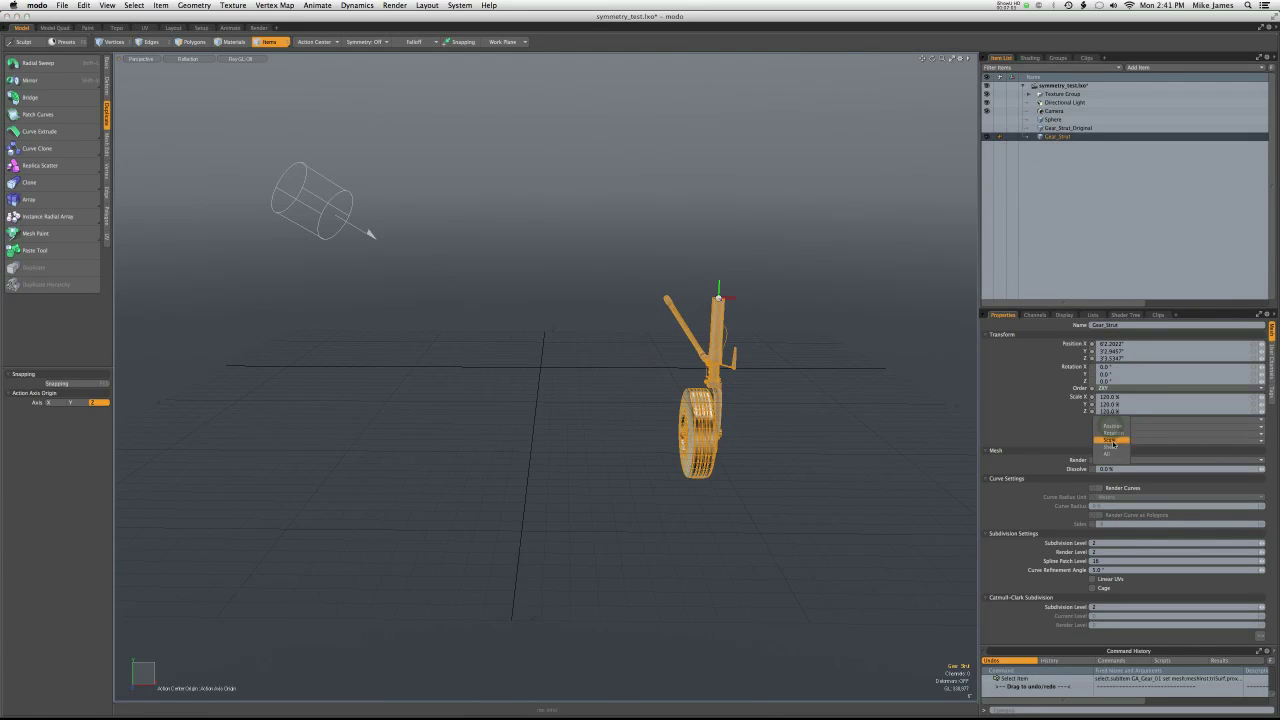
left_click(1116, 440)
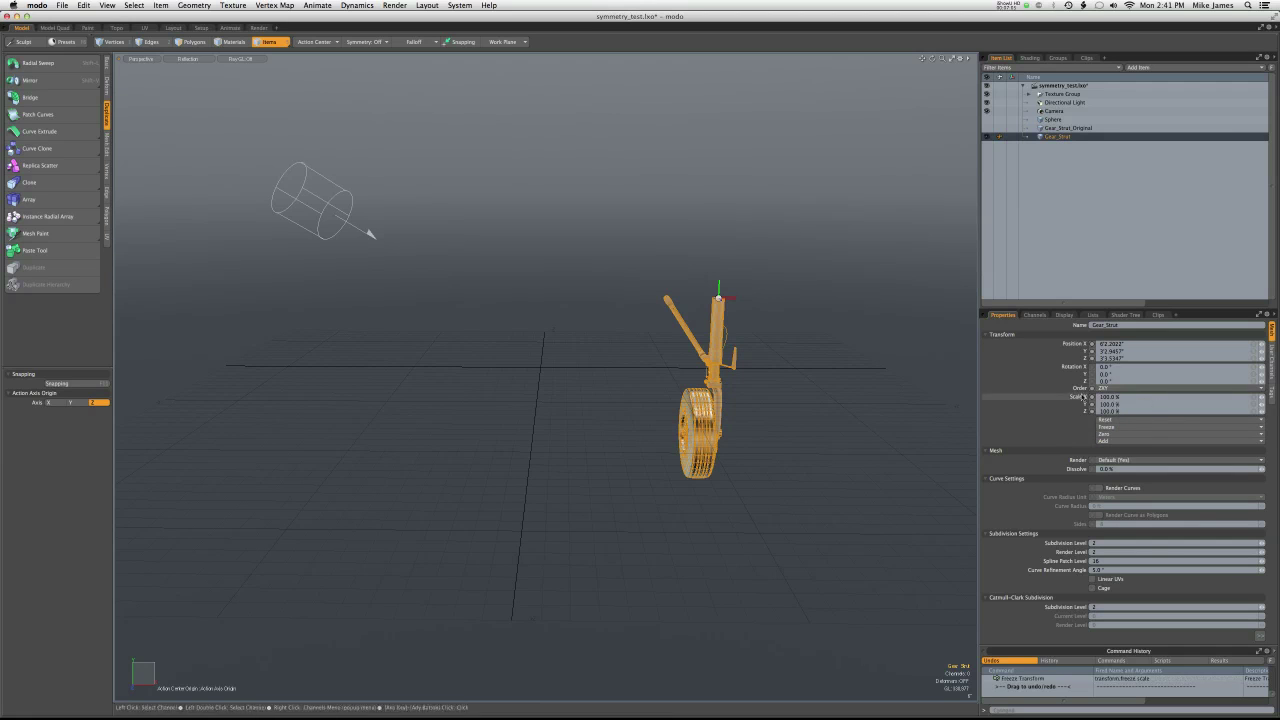
Mirror the Gear_Strut item as an instance across the X axis about the origin with the Instance Mirror tool
left_click_drag(676, 443, 309, 177, "alt")
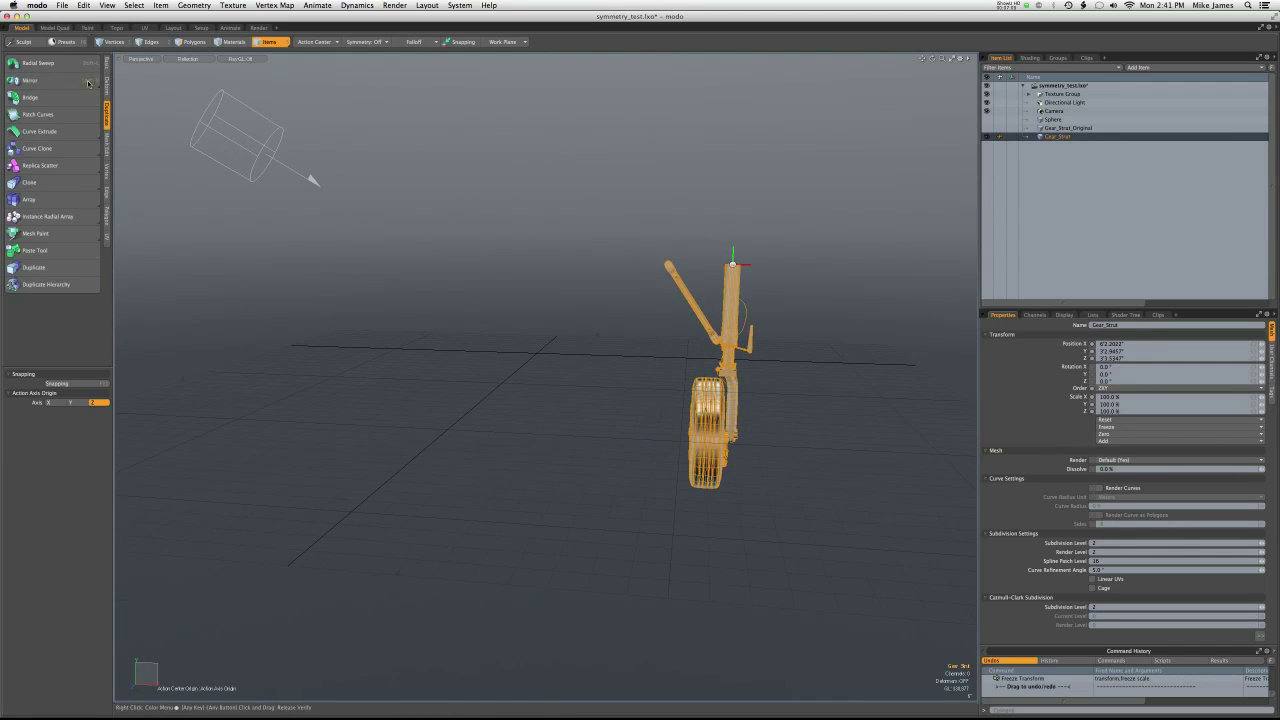
left_click_drag(88, 82, 91, 104)
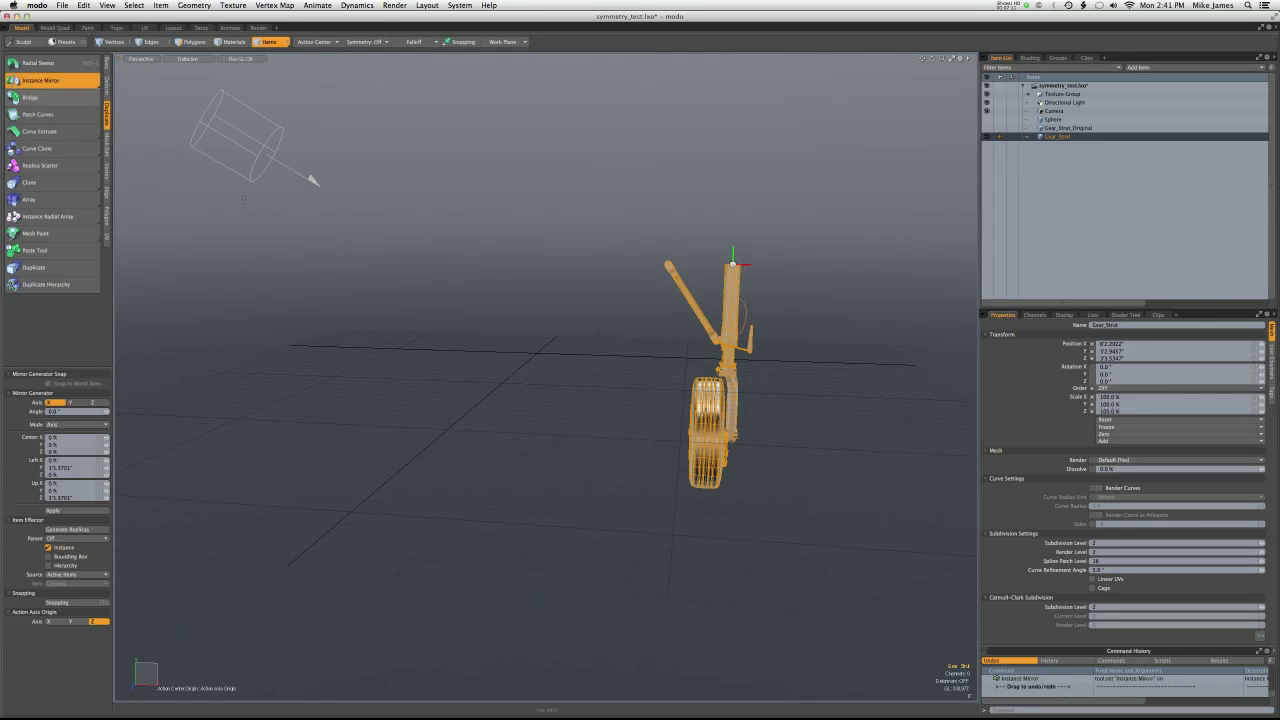
left_click(505, 412)
mouse_move(574, 441)
left_mouse_down("alt")
mouse_move(586, 442)
mouse_move(562, 453)
mouse_move(556, 440)
mouse_move(565, 456)
left_mouse_up("alt")
scroll(578, 444, "down", 5)
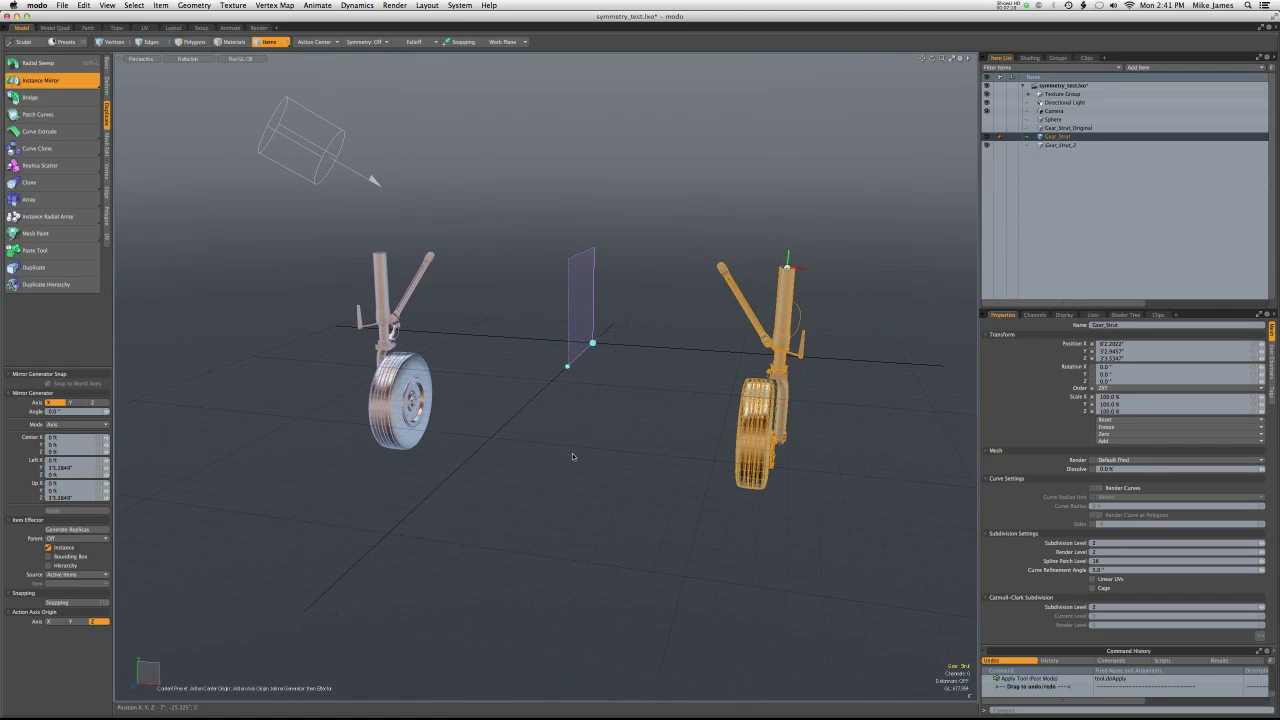